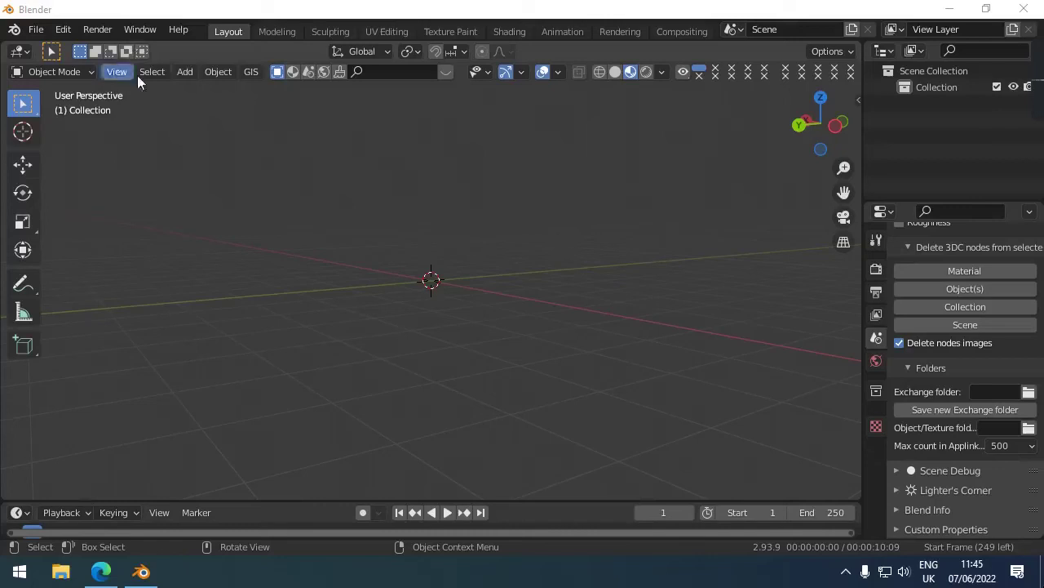
Step: Add a circle mesh, then delete it
click(191, 72)
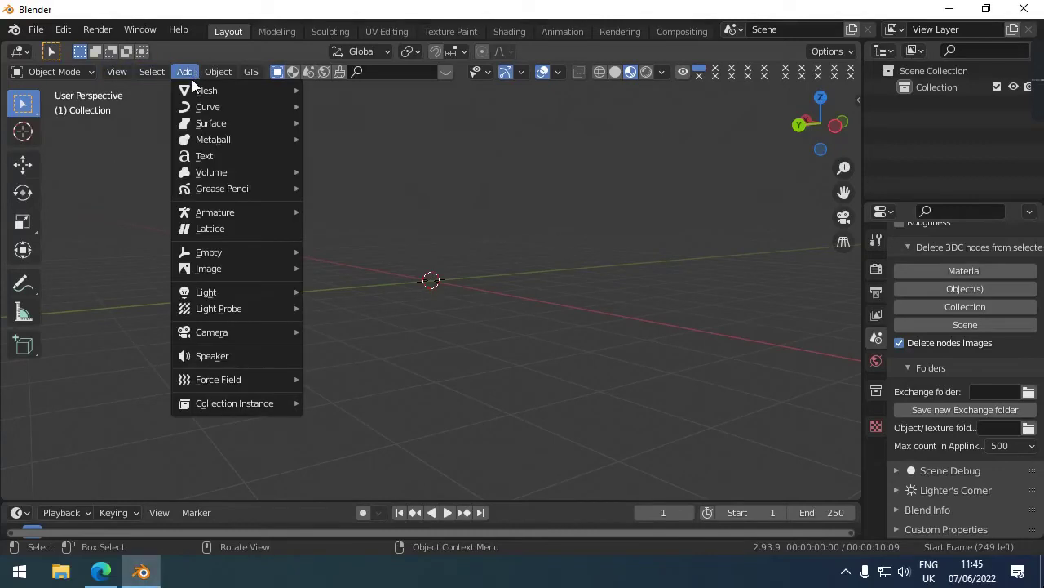
mouse_move(207, 91)
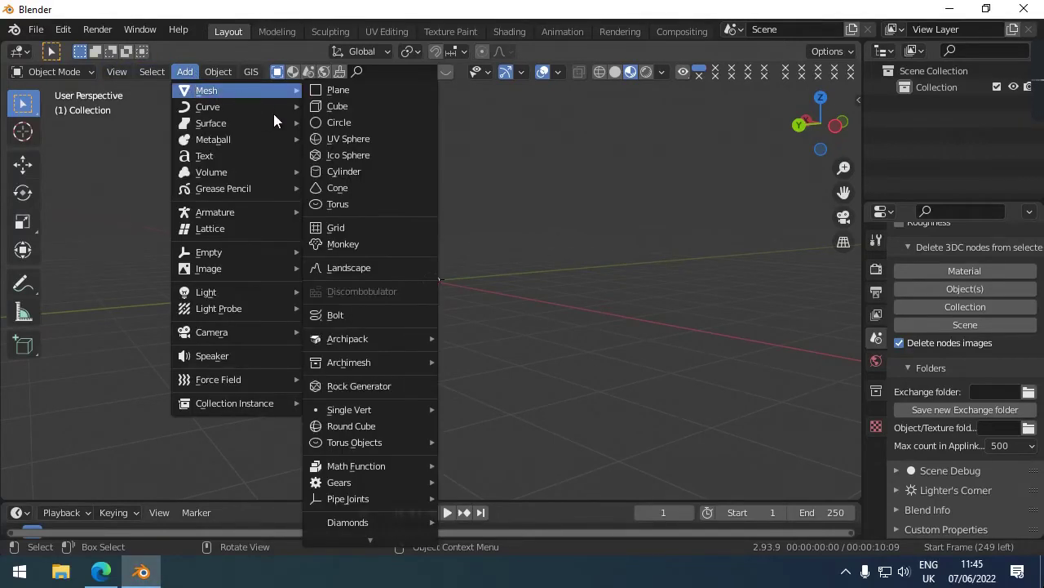
click(370, 124)
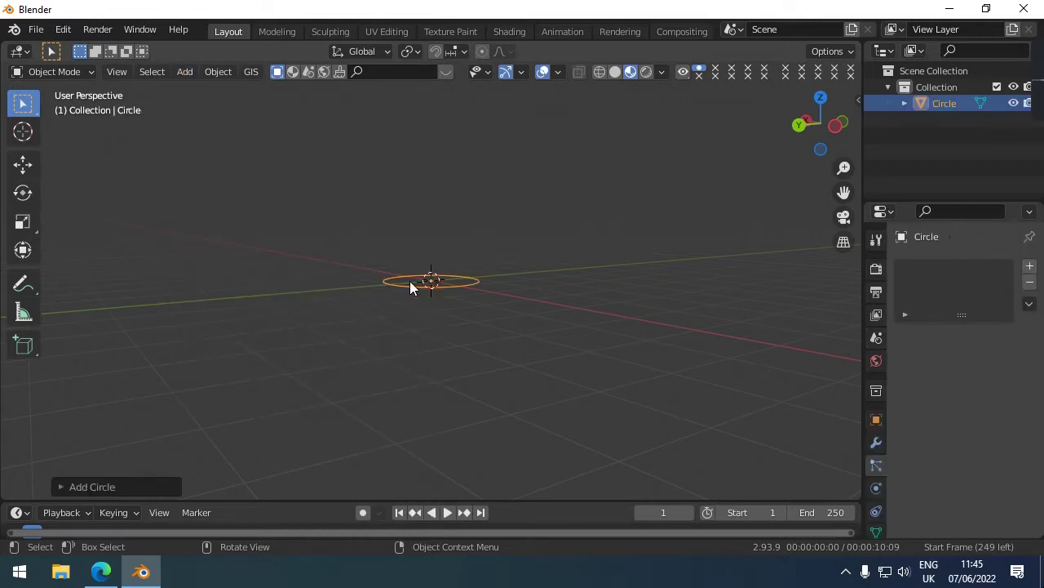
key(x)
click(411, 281)
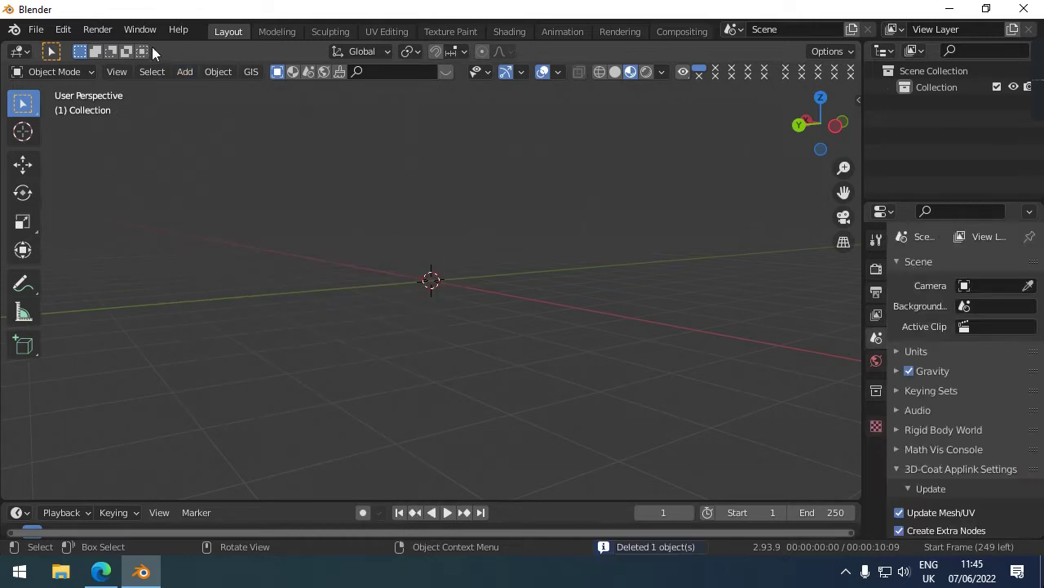
Step: Add a UV sphere at the origin and give it flat shading
click(188, 72)
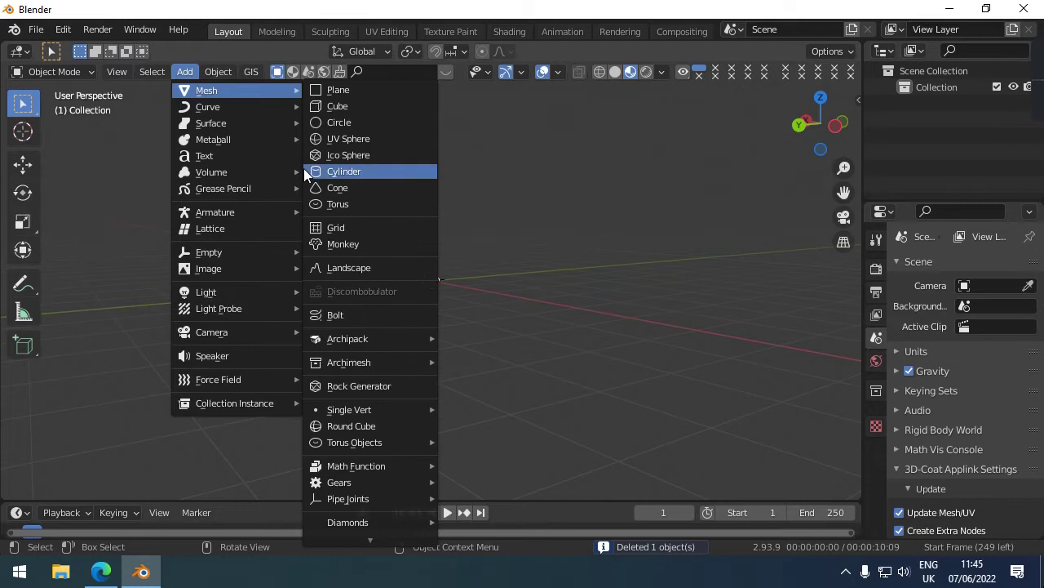
click(346, 144)
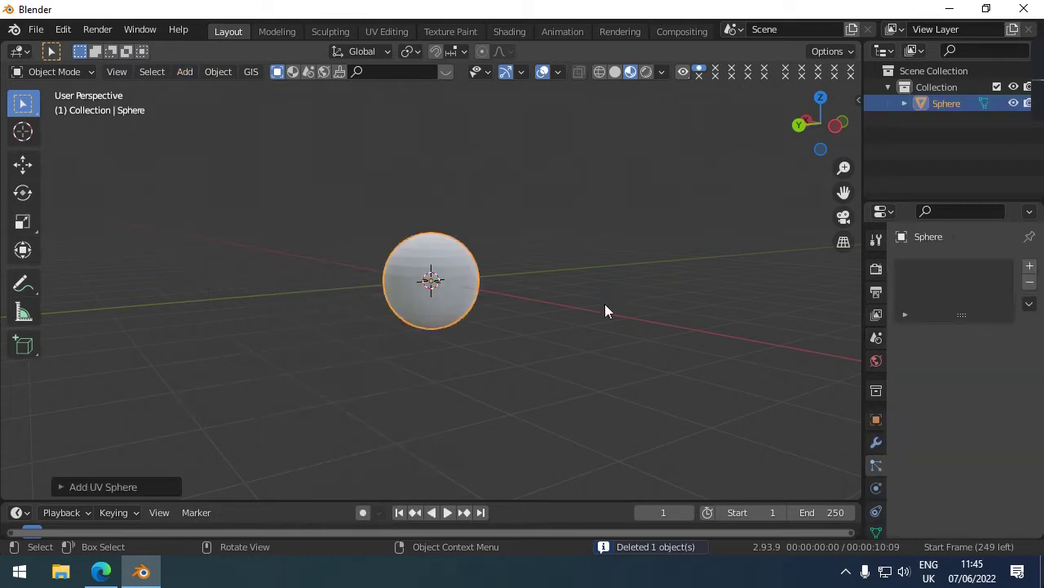
right_click(441, 253)
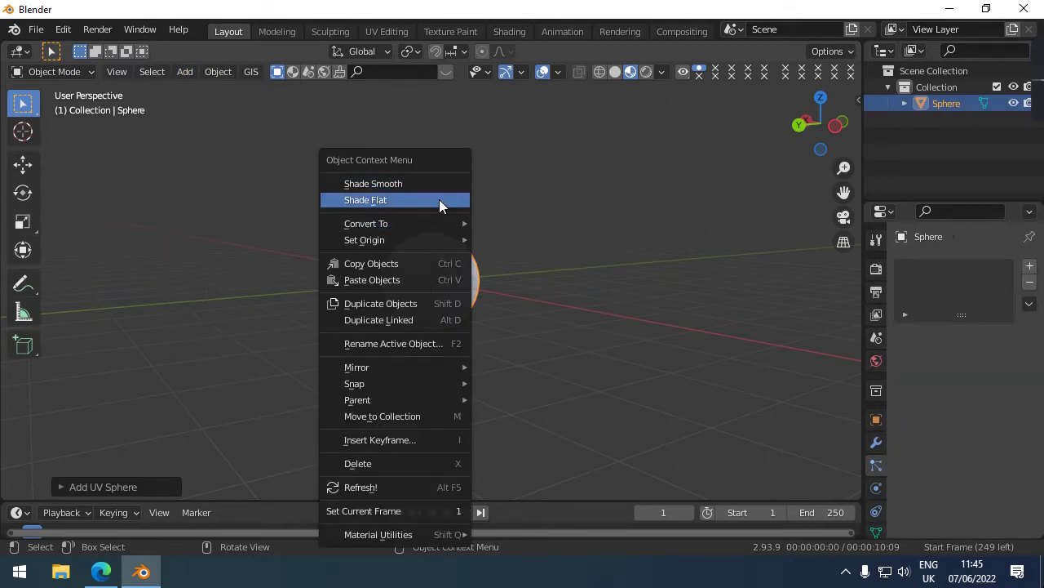
click(440, 205)
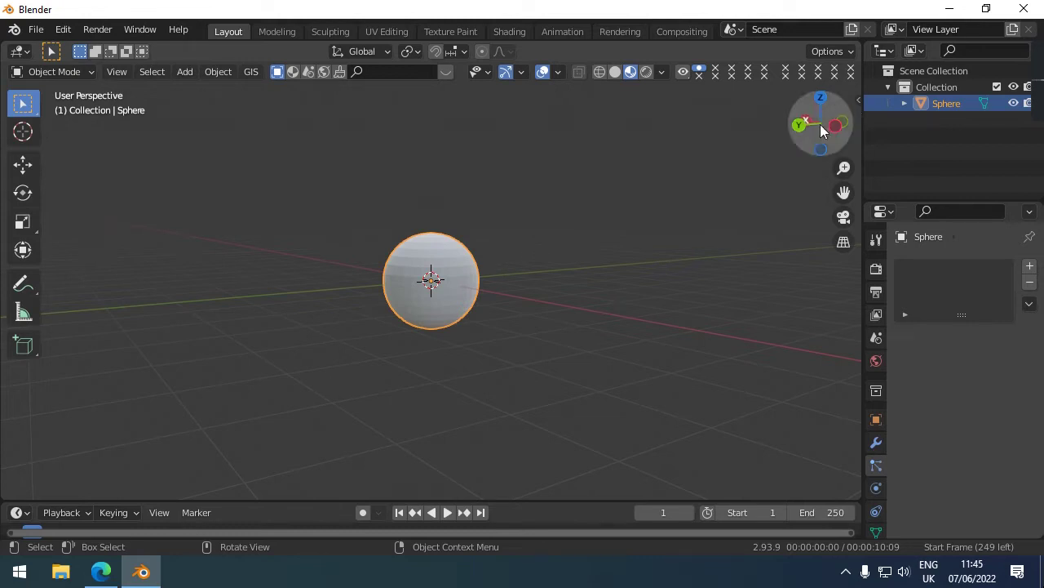
mouse_move(843, 135)
mouse_down()
mouse_move(816, 137)
mouse_move(816, 164)
mouse_up()
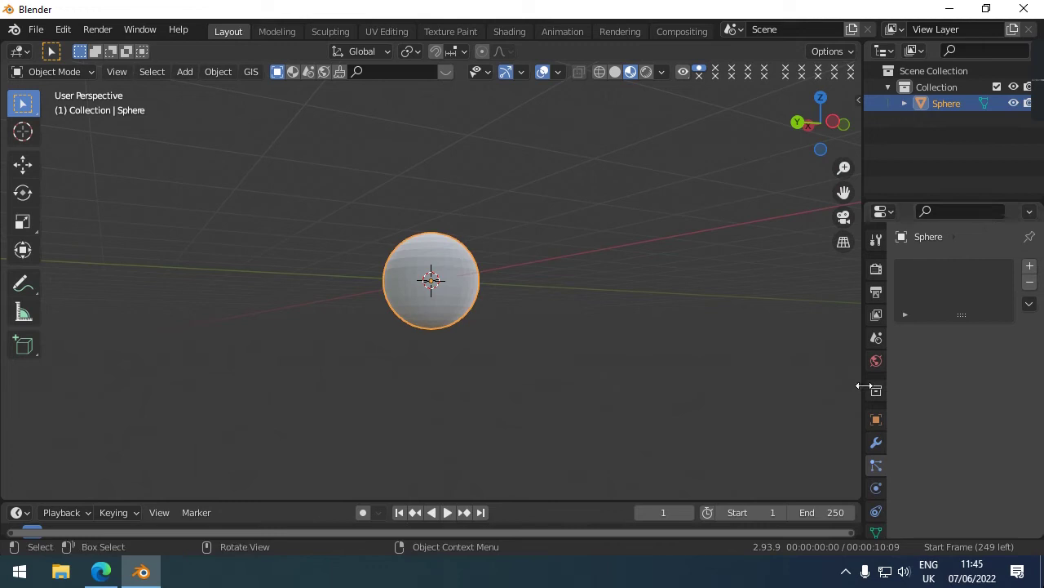
scroll(880, 399, down, 3)
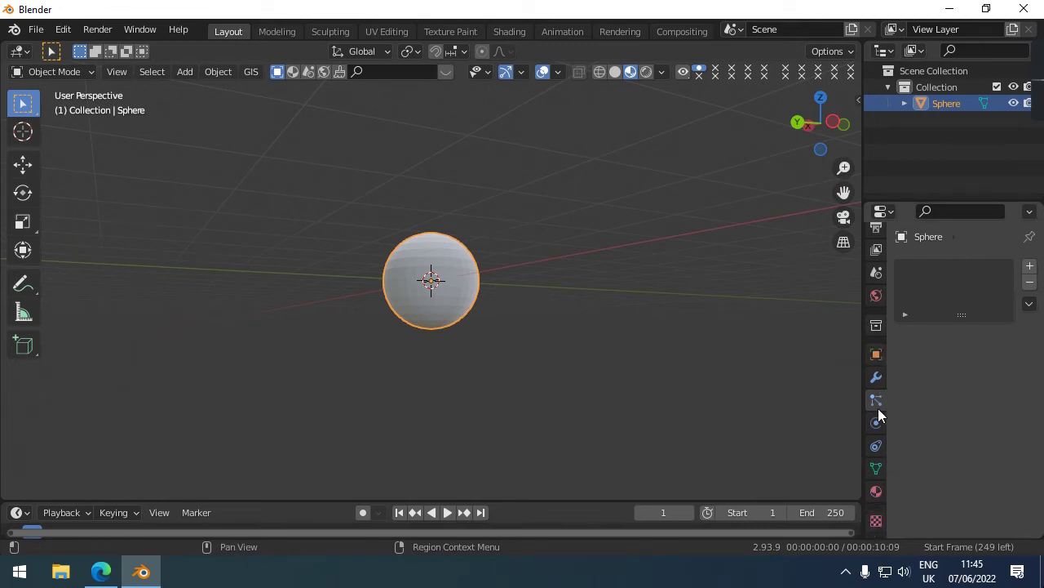
Step: Add a Subdivision Surface modifier to the sphere with viewport level 2
click(879, 377)
click(938, 264)
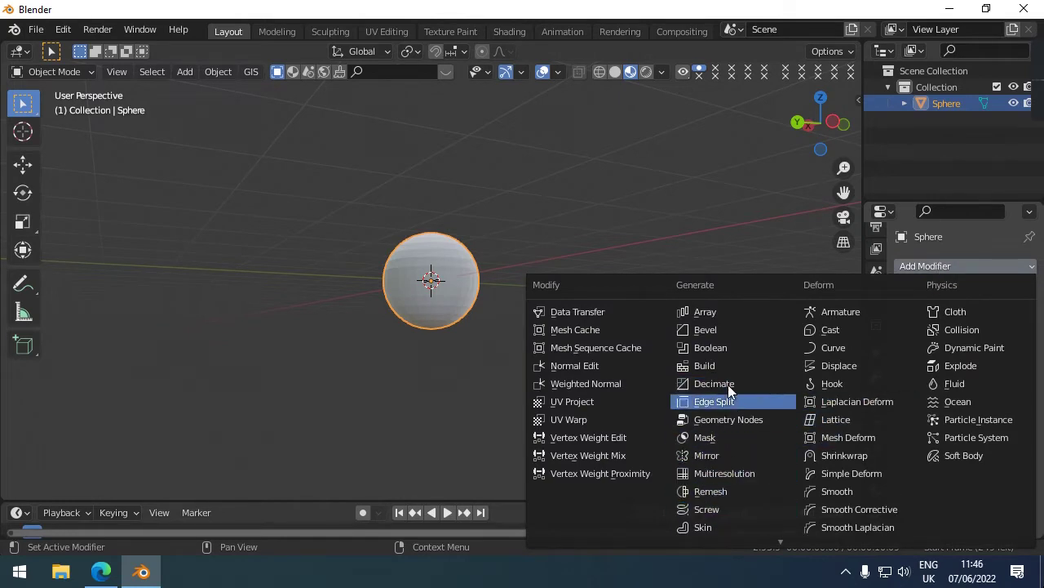
scroll(765, 529, down, 3)
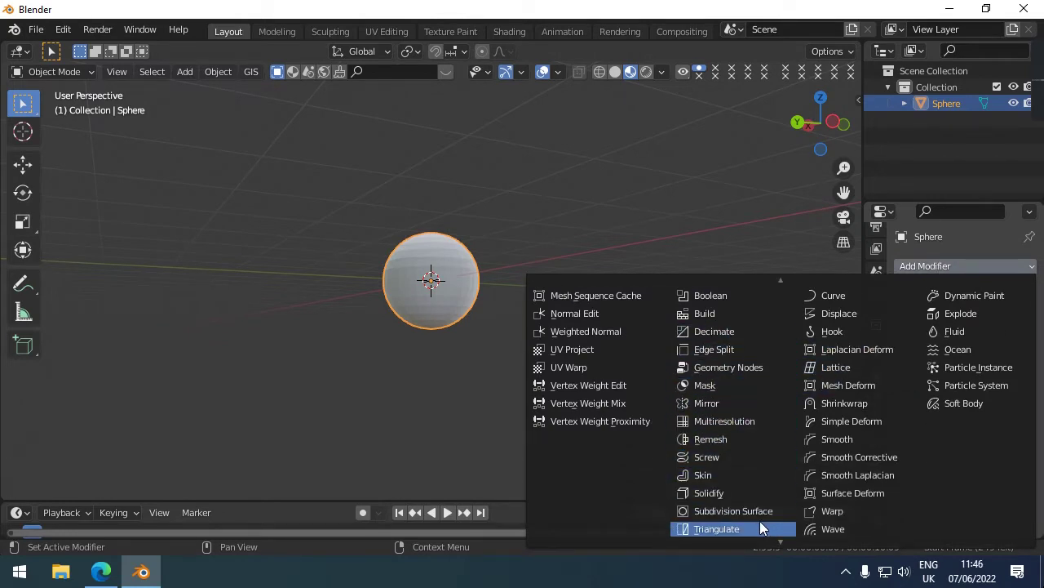
click(760, 512)
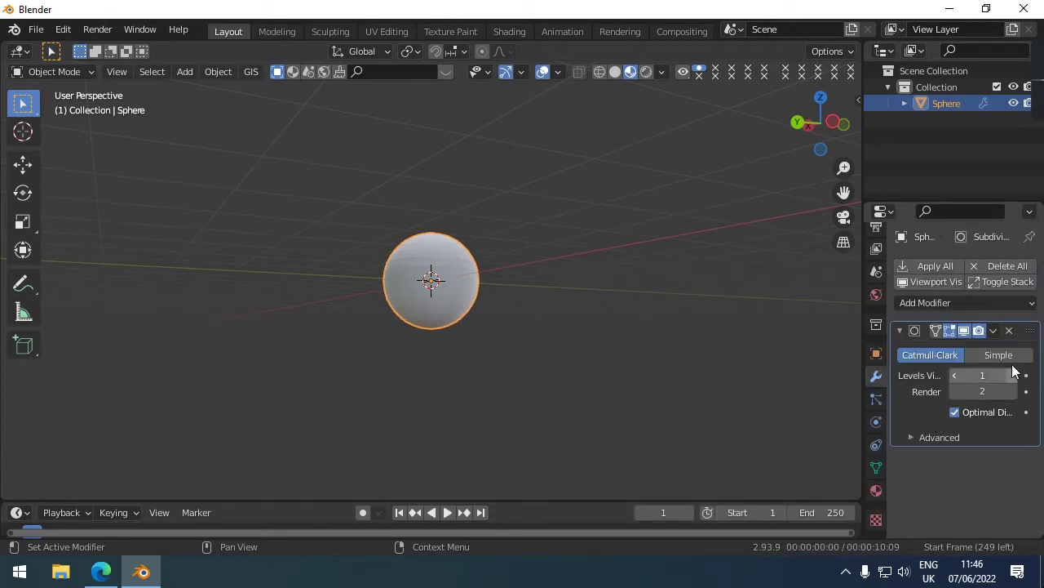
click(1012, 375)
Step: Add an Edge Split modifier and move it above the Subdivision Surface modifier
click(1003, 304)
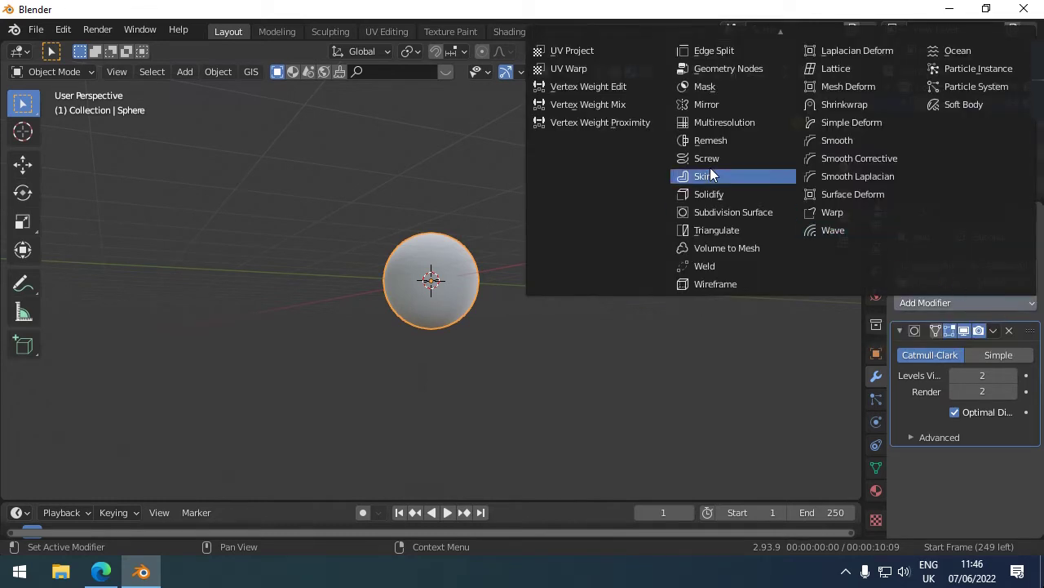
click(758, 50)
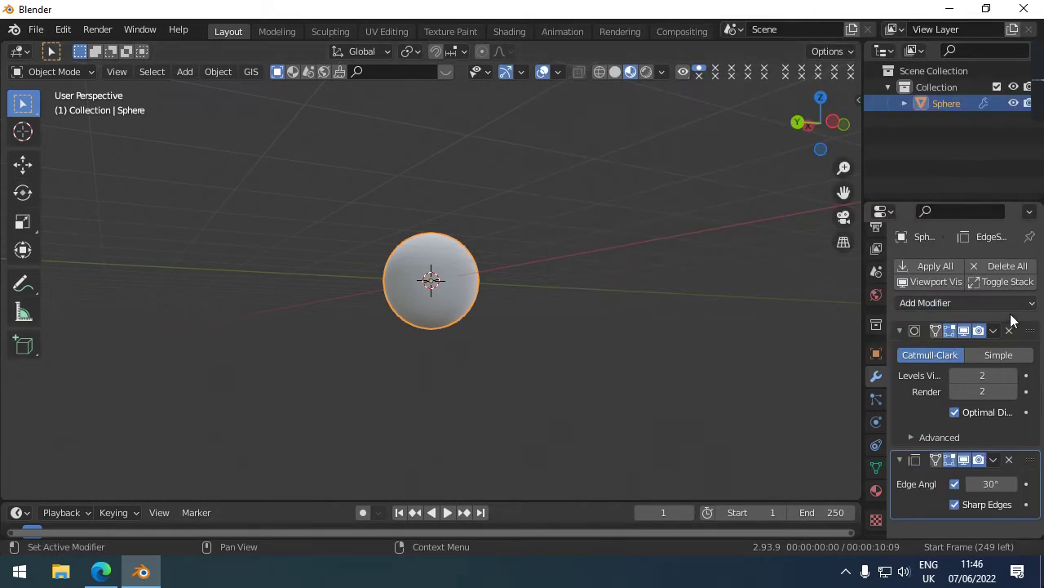
drag(1031, 461, 980, 390)
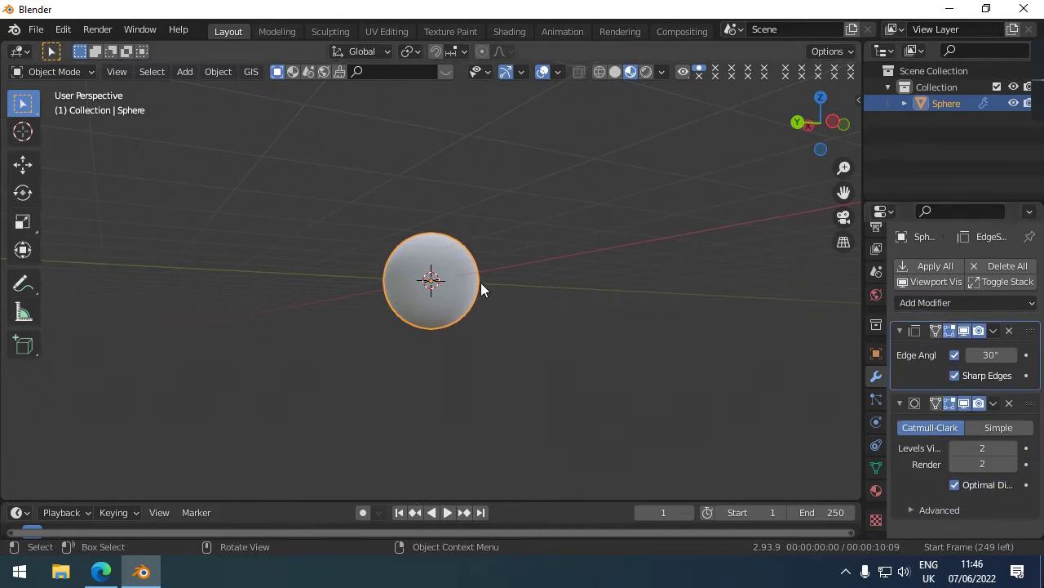
Step: Switch the sphere to smooth shading
right_click(458, 283)
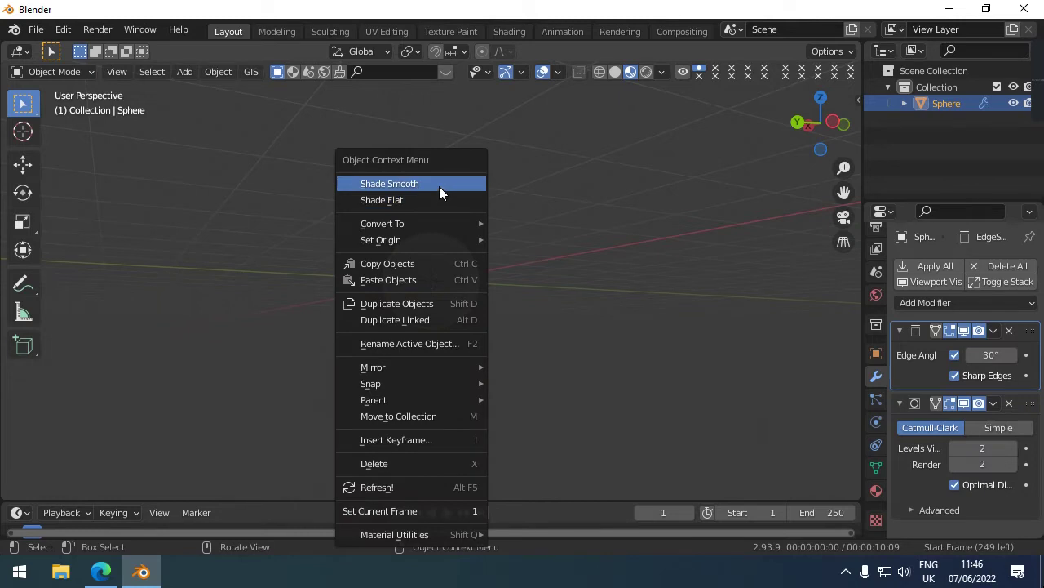
click(439, 184)
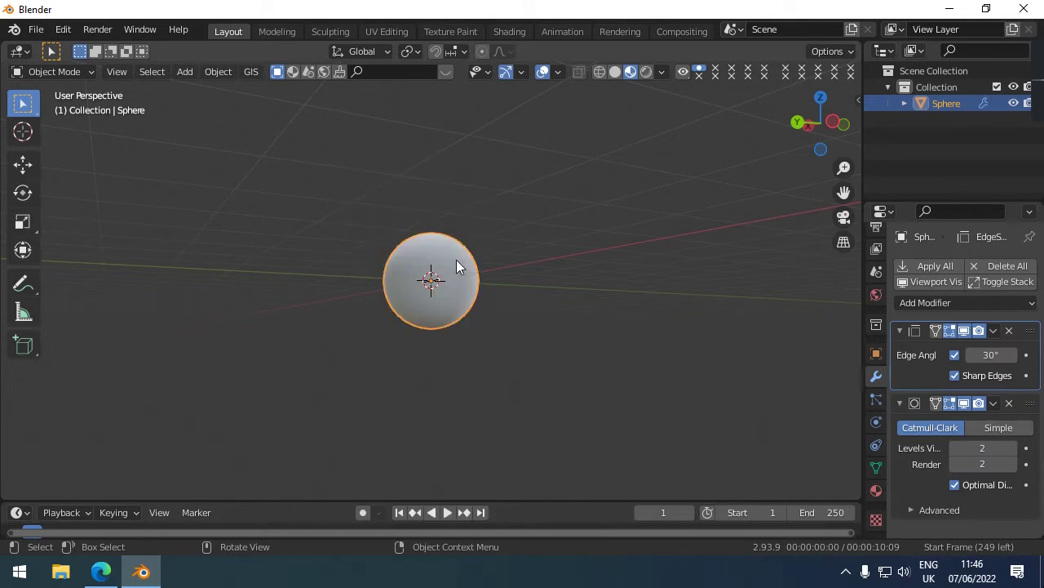
click(601, 304)
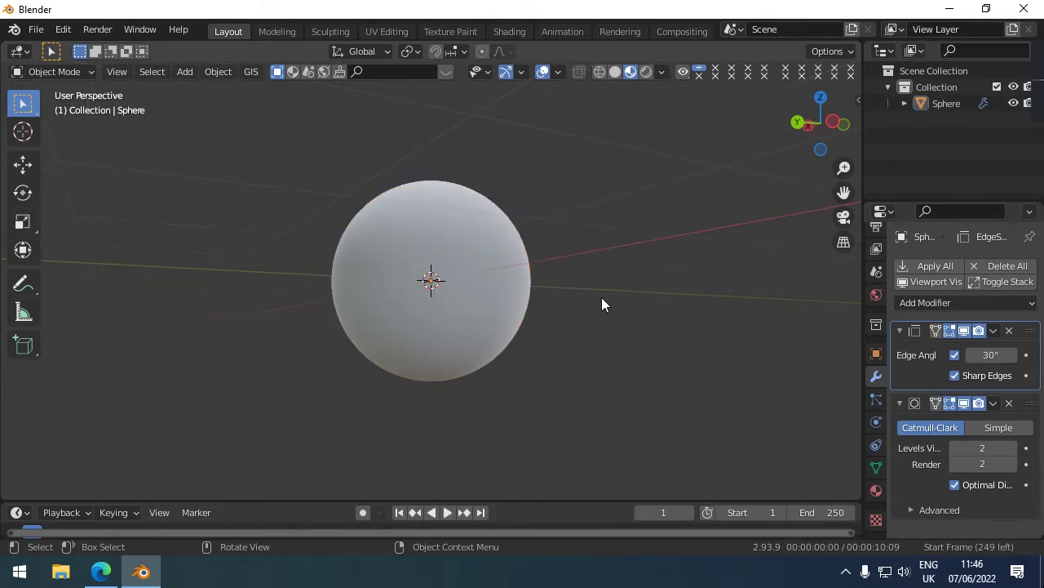
click(447, 243)
scroll(614, 186, down, 2)
scroll(583, 186, down, 3)
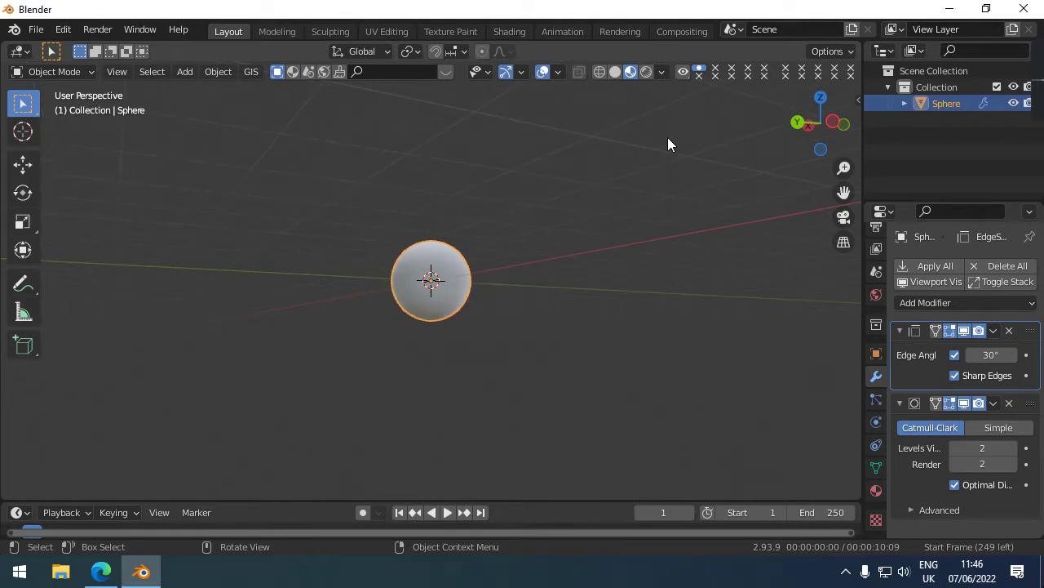
Step: Browse the Object Constraints and Physics tabs without adding anything, ending on Particles
click(876, 443)
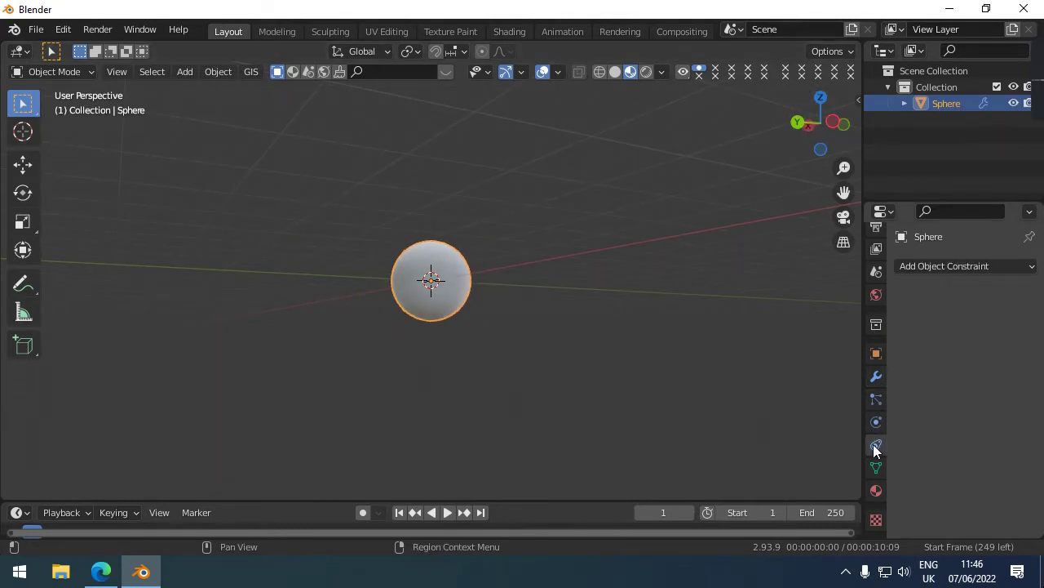
click(940, 259)
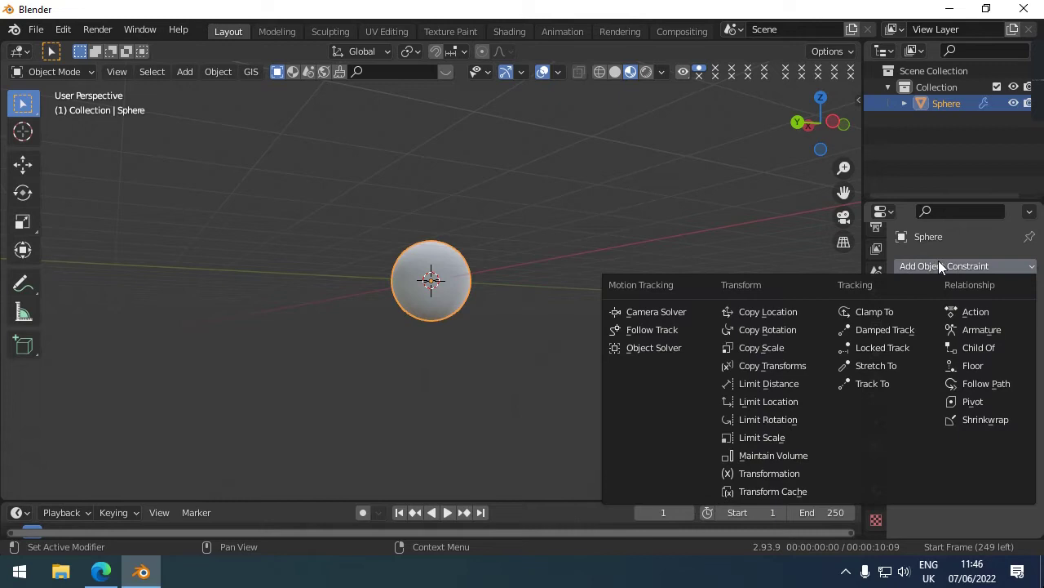
click(938, 260)
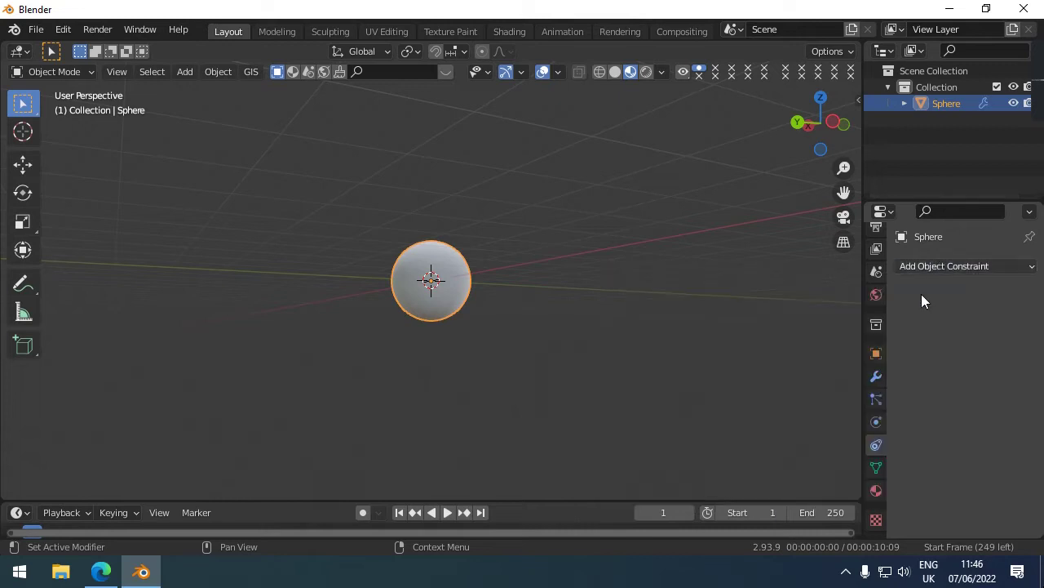
click(881, 423)
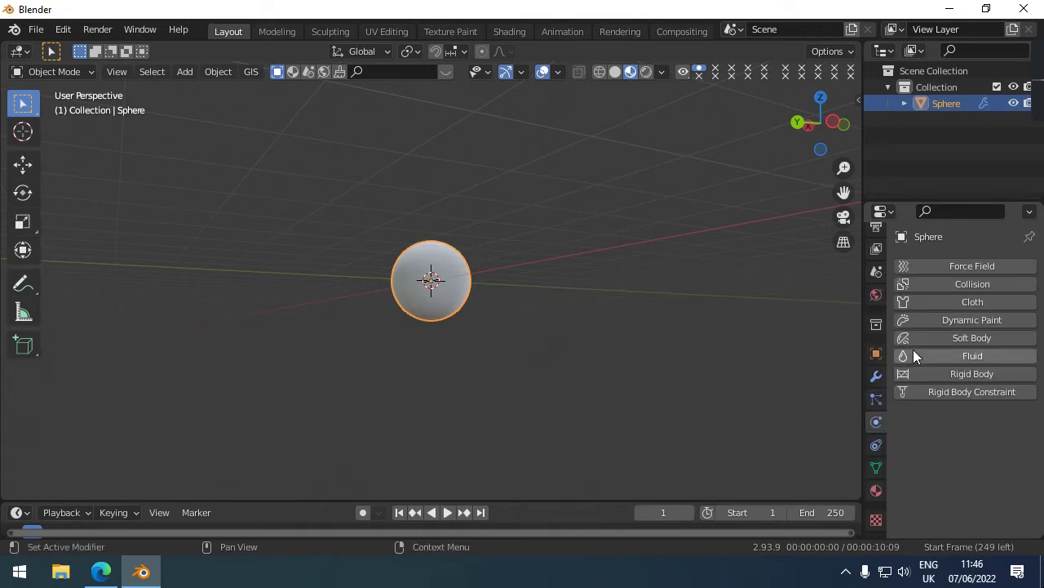
click(877, 400)
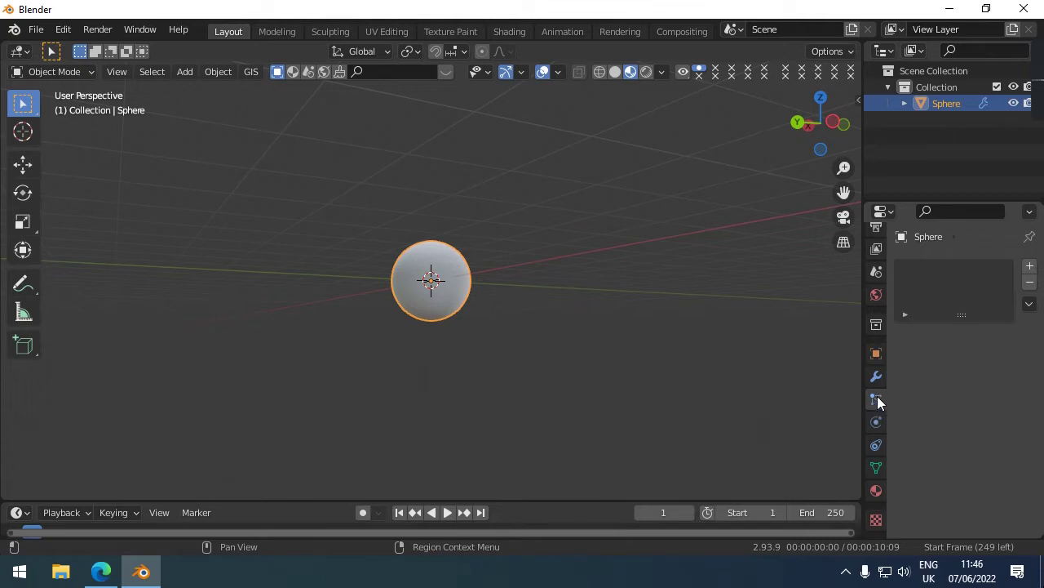
Step: Give the sphere one Hair particle system of 1000 strands, about 4 m long
double_click(1029, 270)
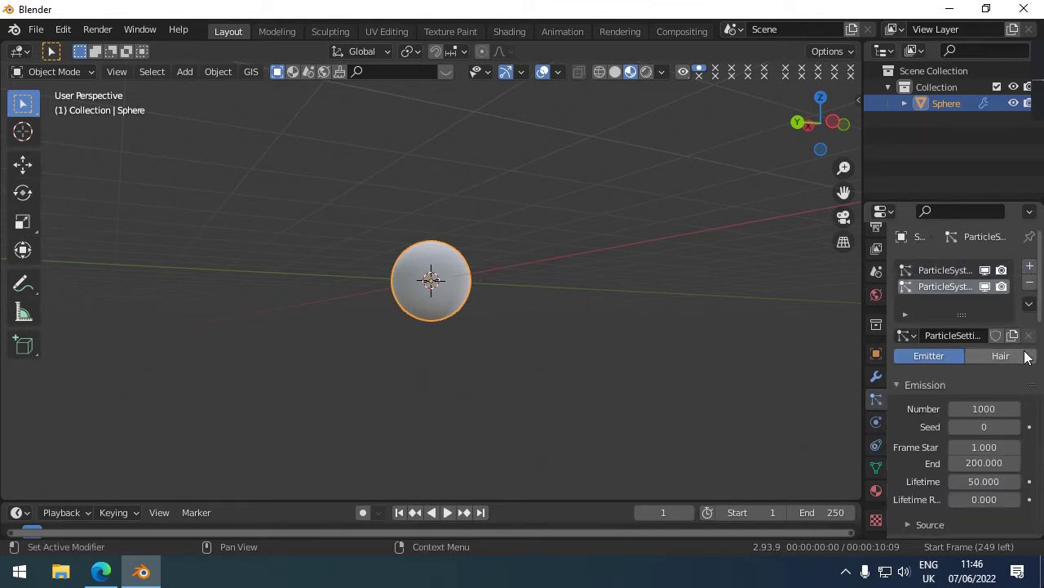
double_click(1031, 284)
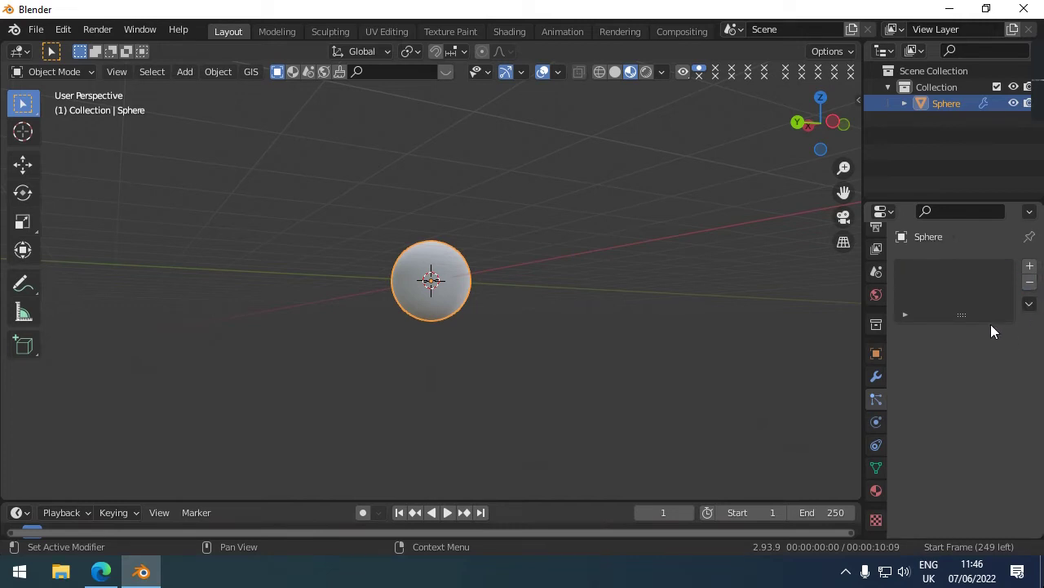
click(1029, 266)
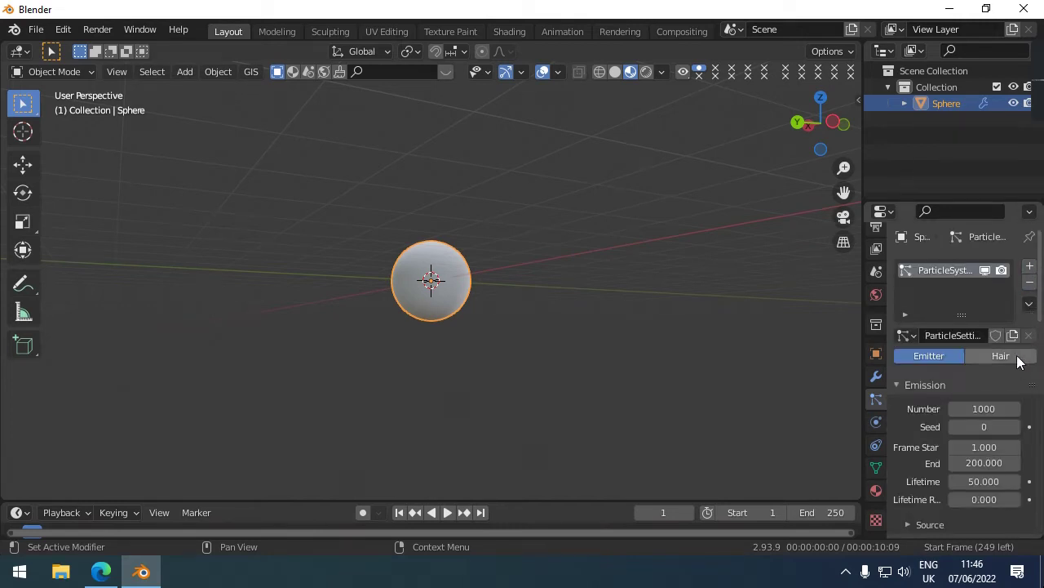
click(1003, 356)
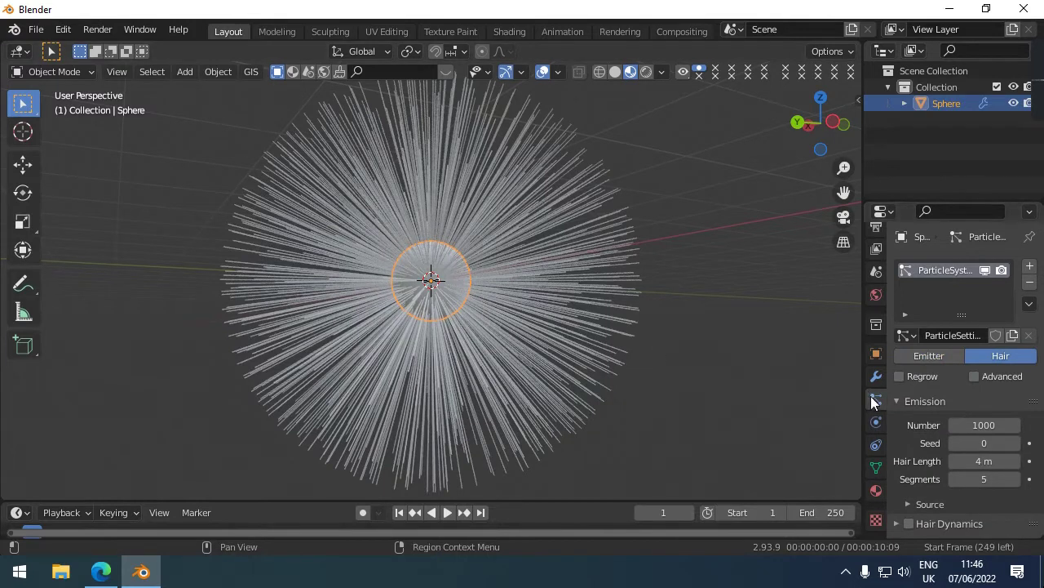
scroll(954, 359, down, 1)
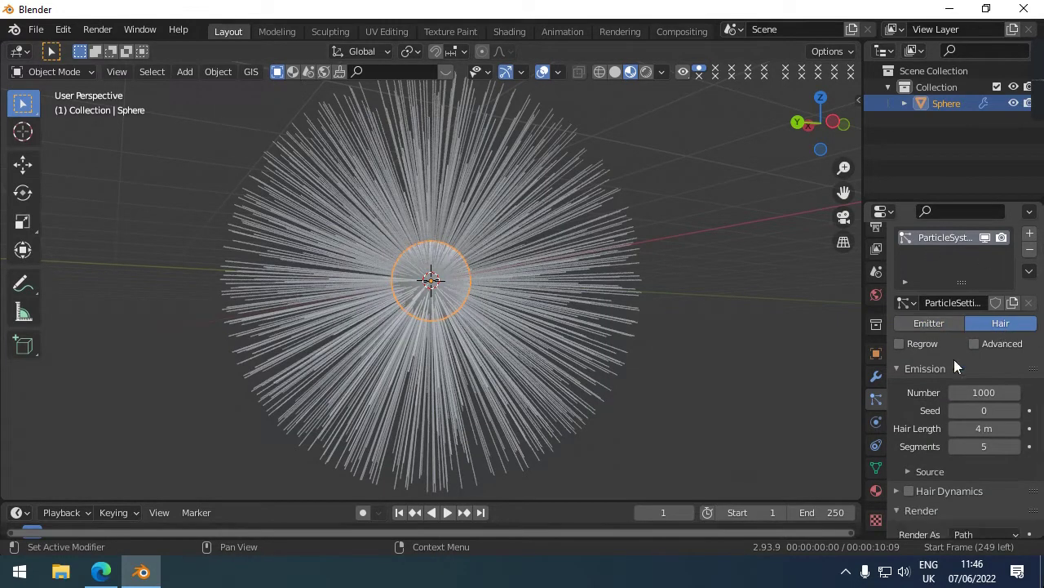
scroll(954, 359, down, 1)
scroll(954, 359, down, 1)
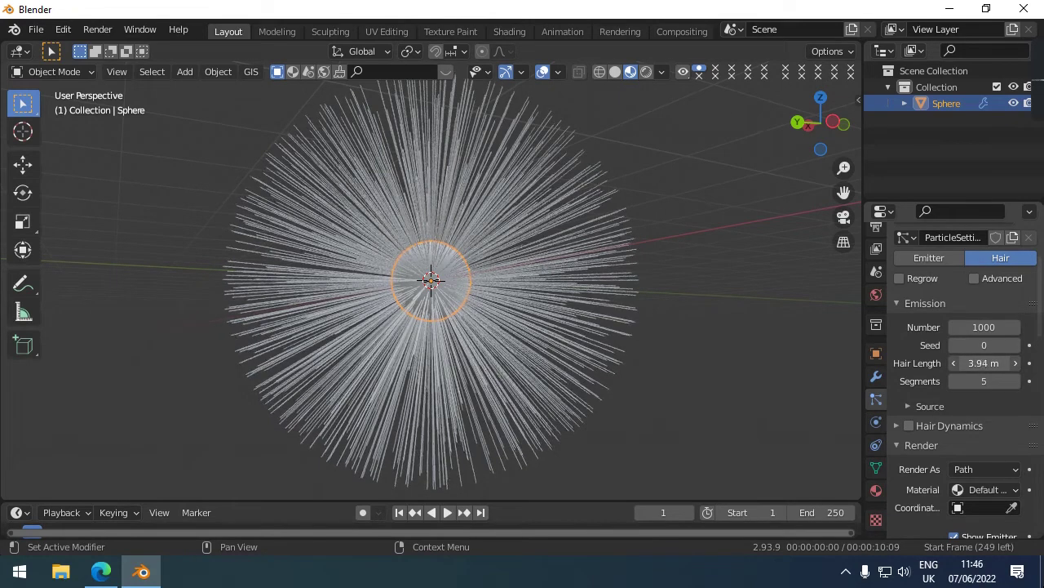
Step: Reduce the Hair Length to 1.18 m and bring the Children panel into view
drag(984, 363, 914, 363)
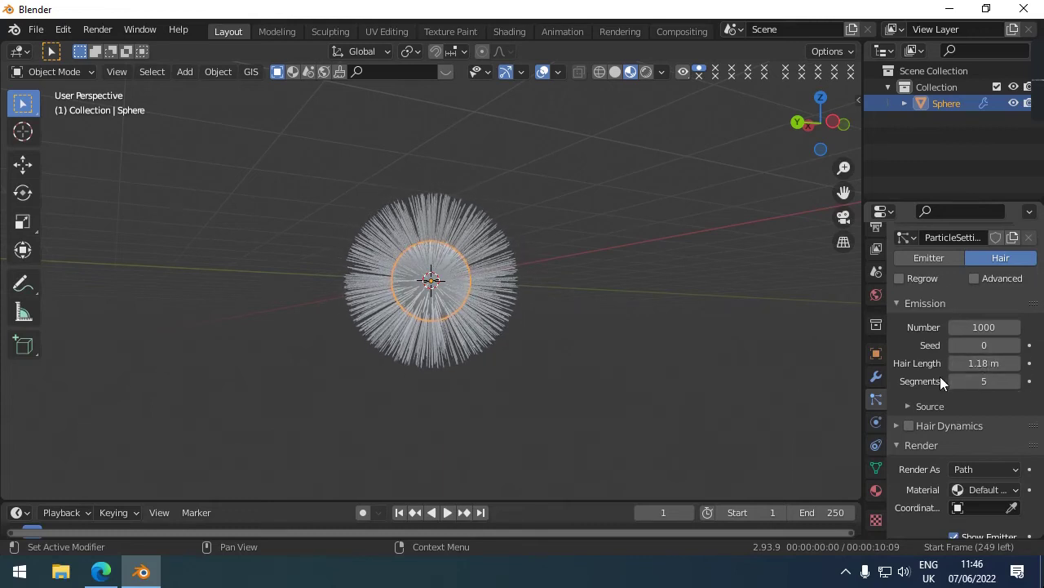
scroll(940, 377, down, 2)
scroll(939, 384, down, 2)
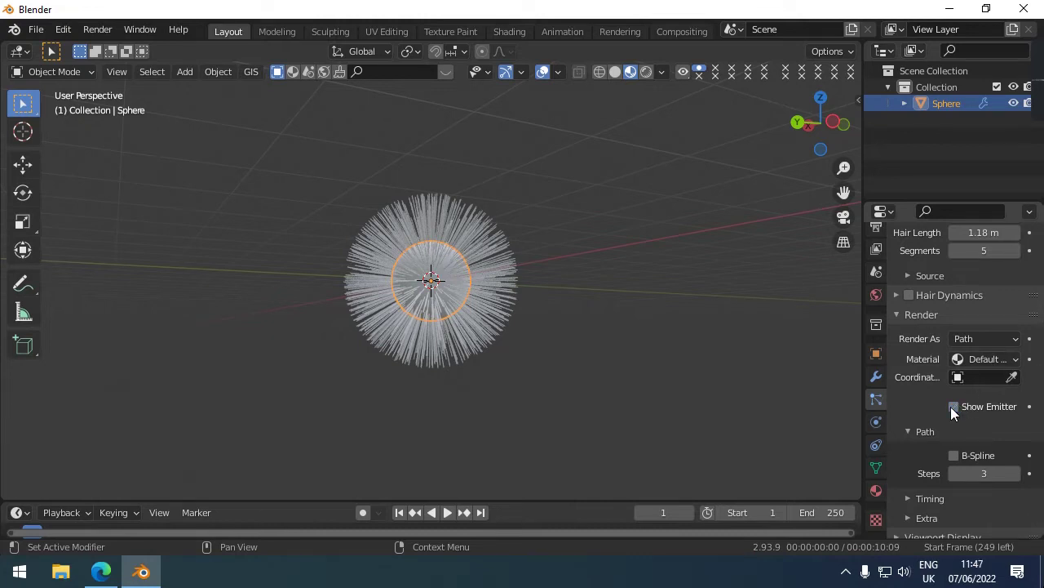
scroll(955, 356, down, 1)
scroll(956, 359, down, 1)
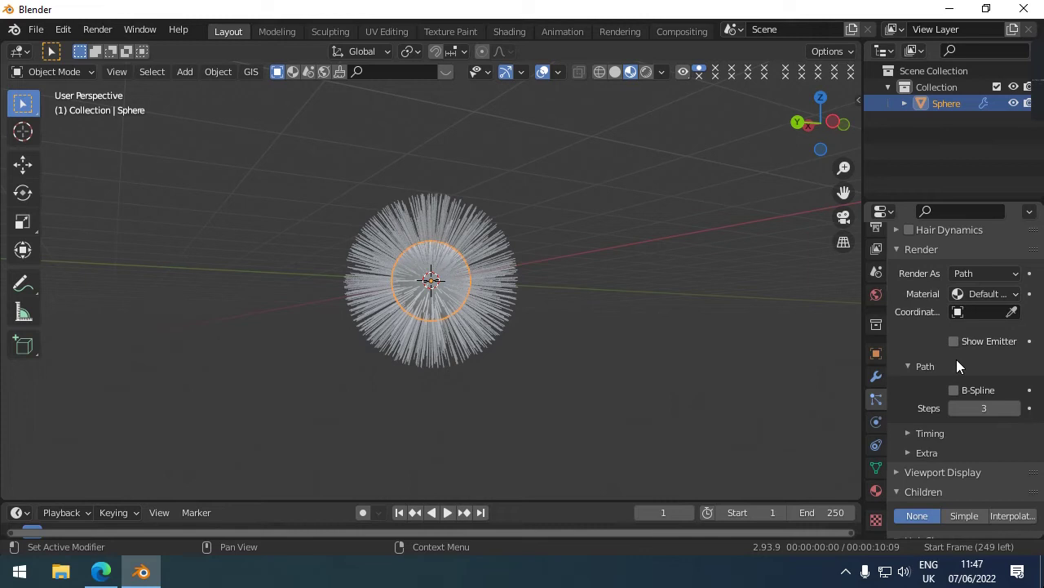
scroll(956, 360, down, 1)
scroll(957, 360, down, 1)
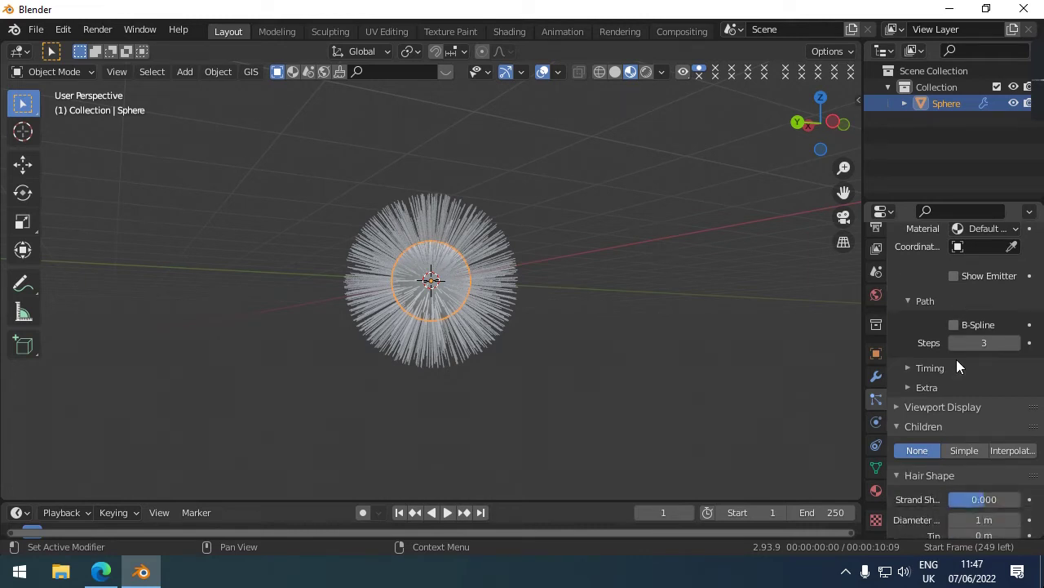
scroll(956, 360, down, 3)
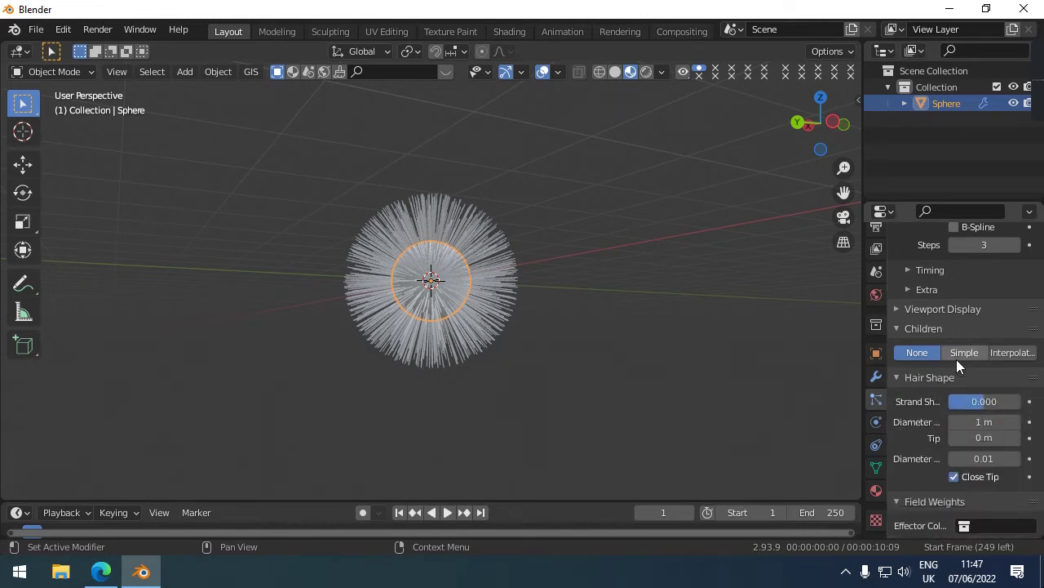
Step: Set Children to Interpolated and adjust the viewport Display Amount
click(1020, 353)
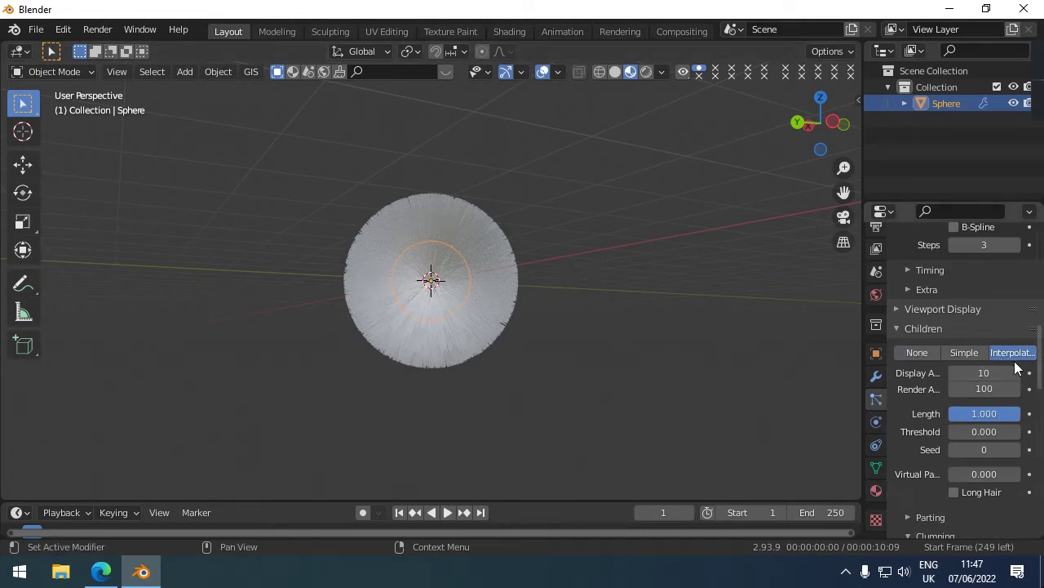
mouse_move(984, 373)
drag(984, 372, 1004, 372)
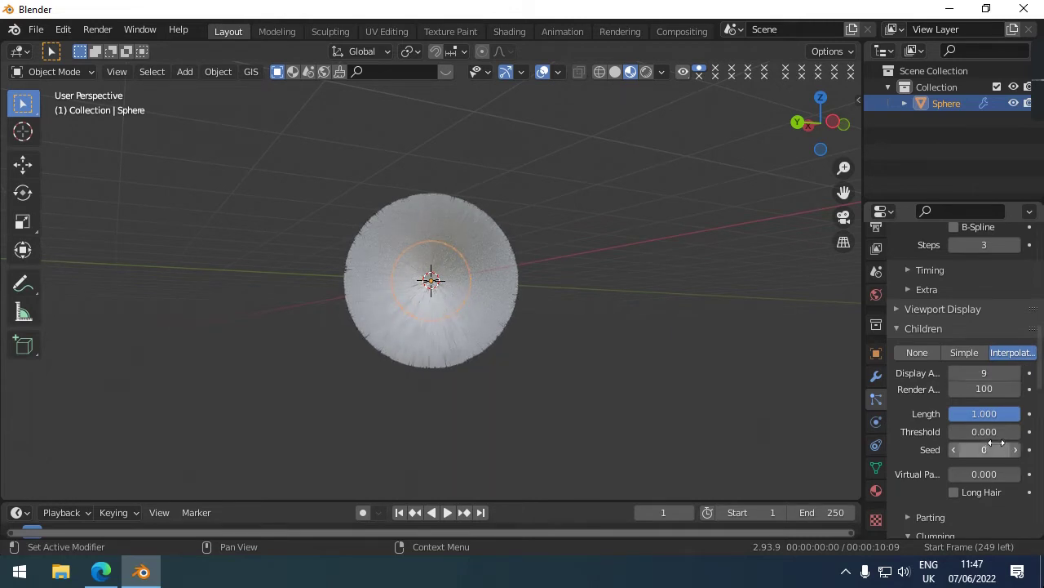
scroll(984, 431, down, 1)
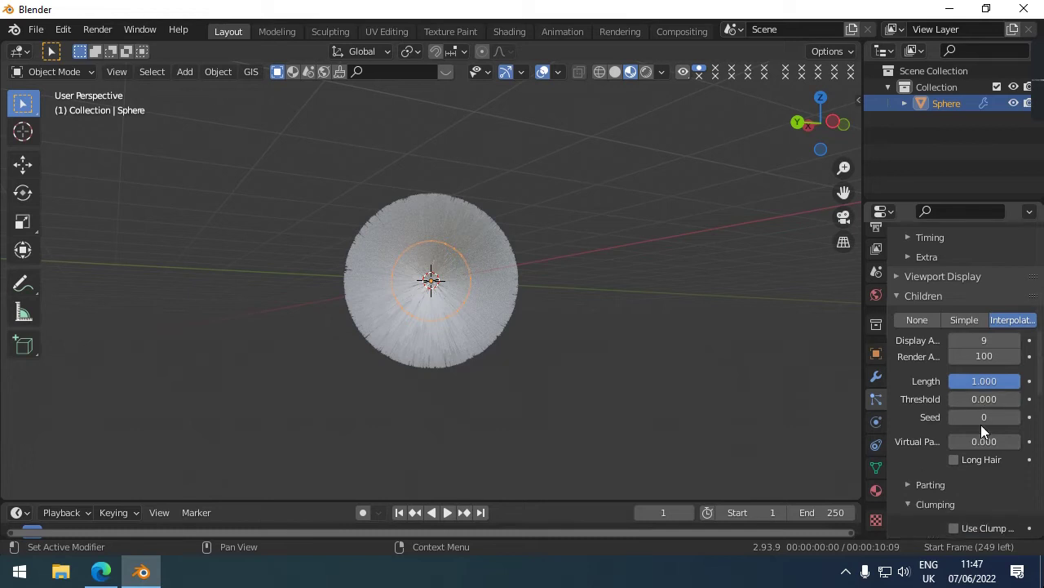
scroll(981, 424, down, 3)
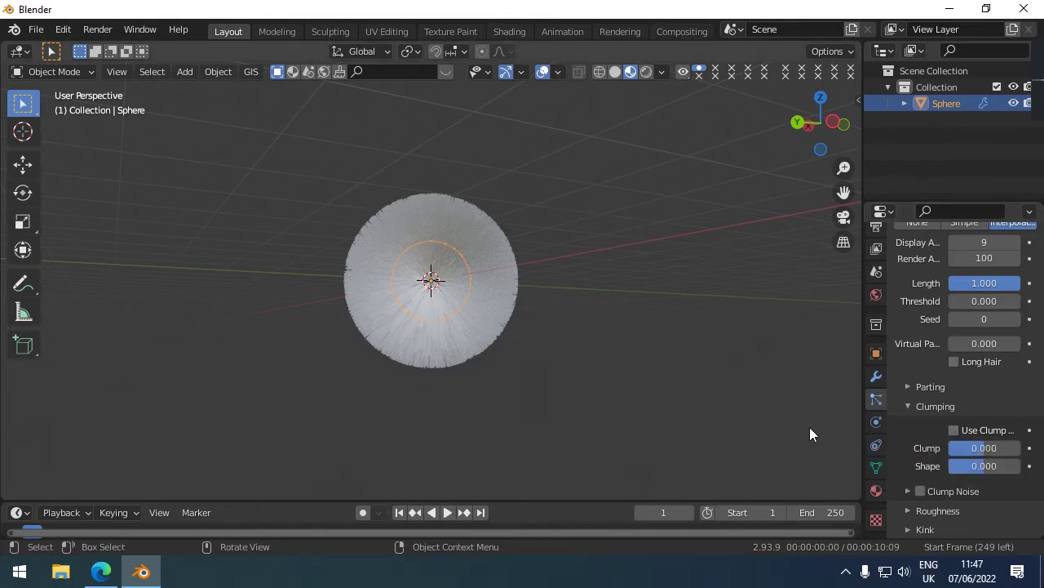
Step: Enable Use Clump Curve and Use Roughness Curve for the child hairs
click(953, 431)
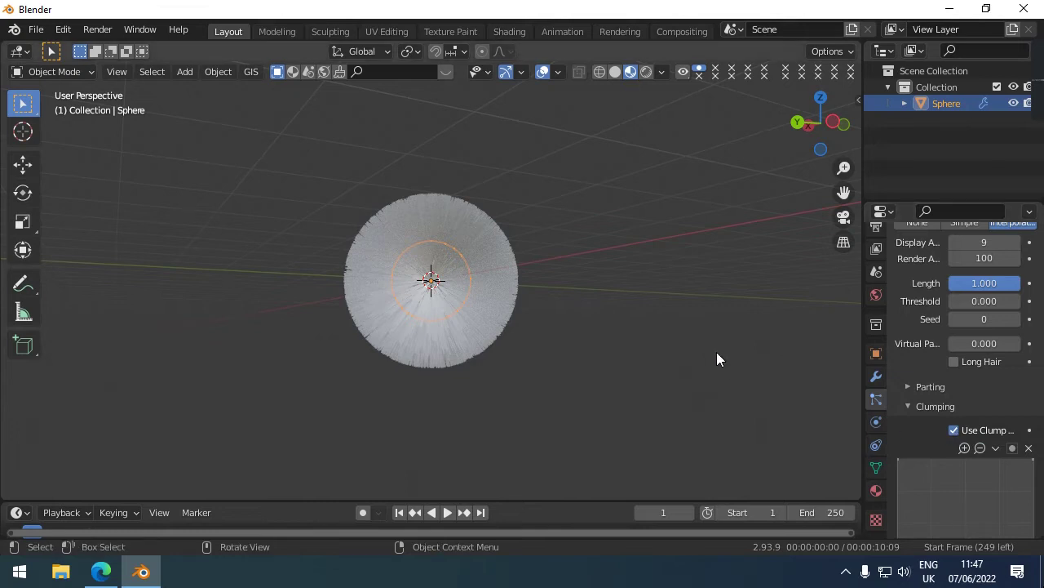
scroll(717, 352, down, 3)
scroll(665, 332, up, 1)
scroll(665, 332, up, 1)
scroll(959, 426, down, 1)
scroll(960, 426, down, 2)
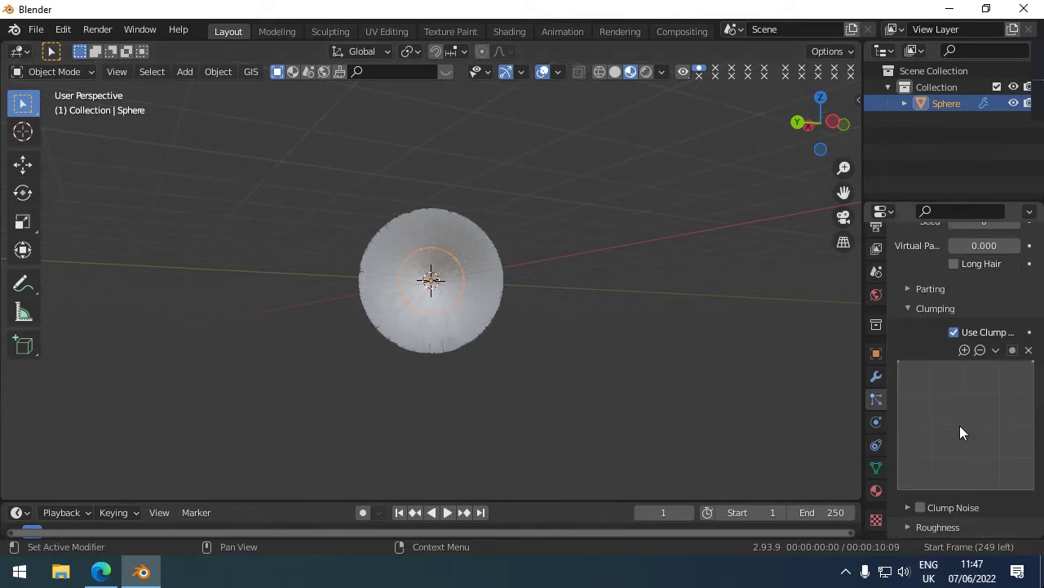
scroll(923, 514, down, 3)
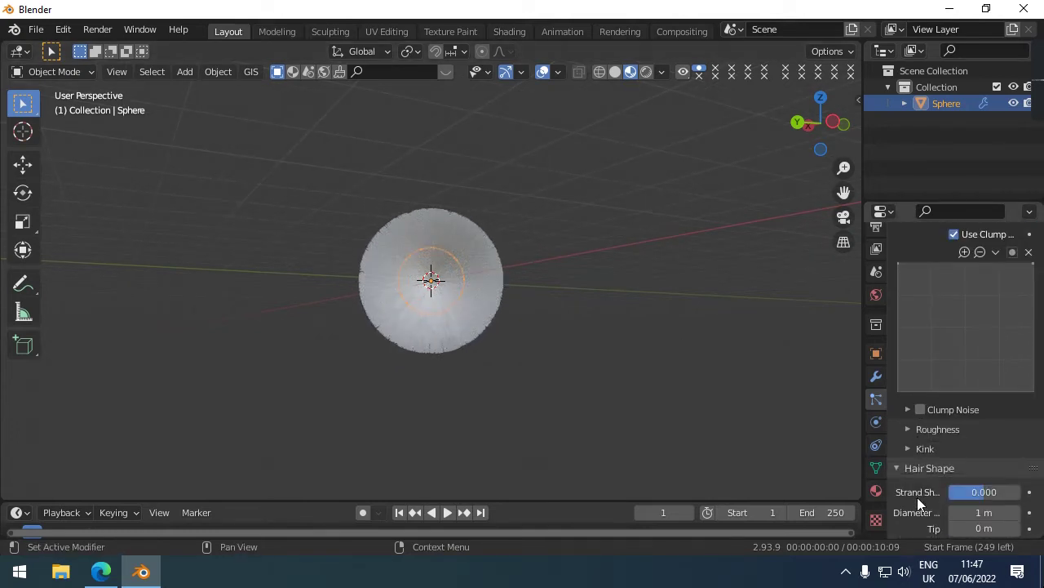
click(916, 428)
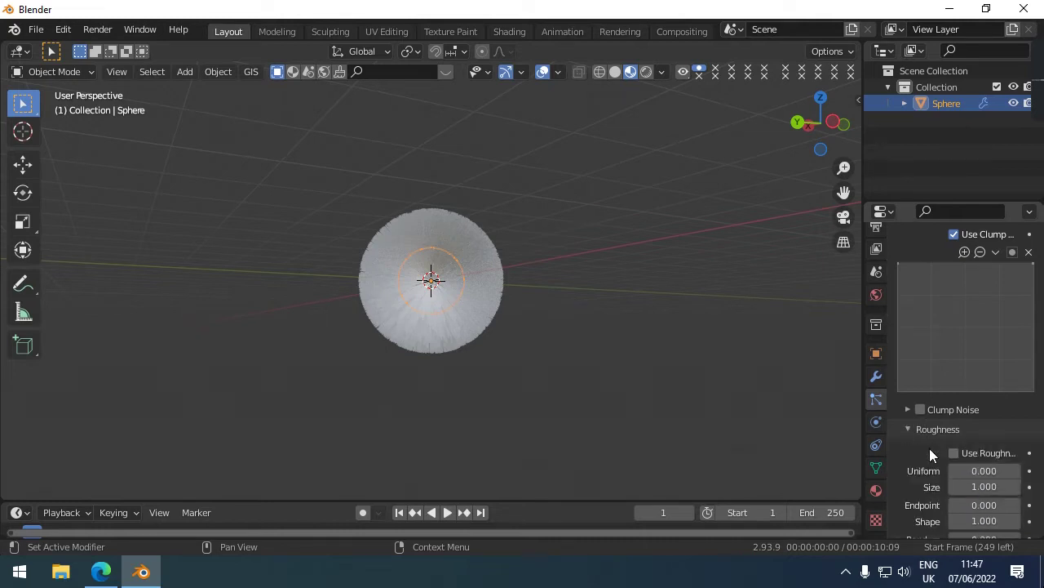
click(953, 451)
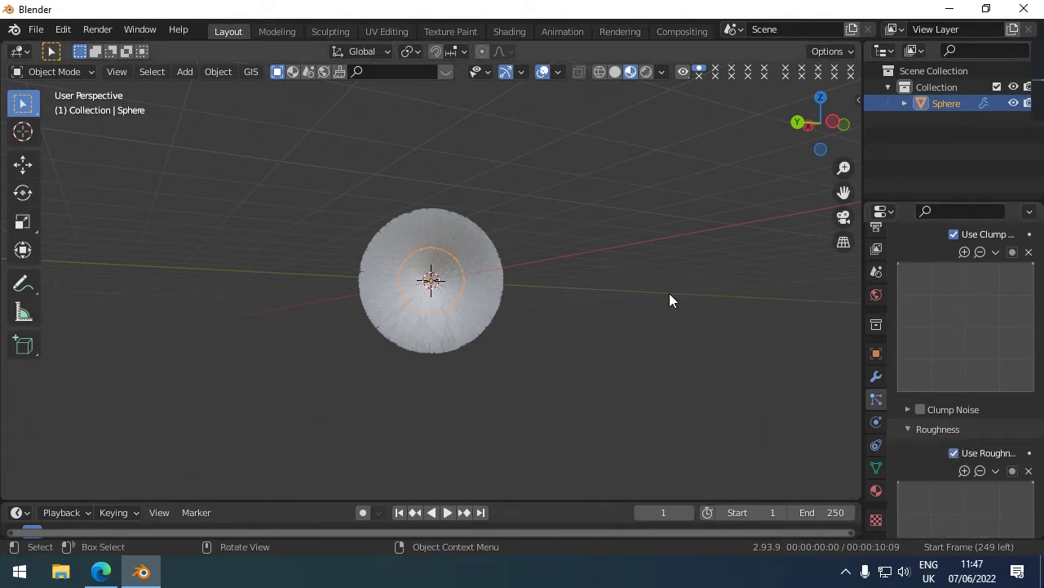
click(62, 71)
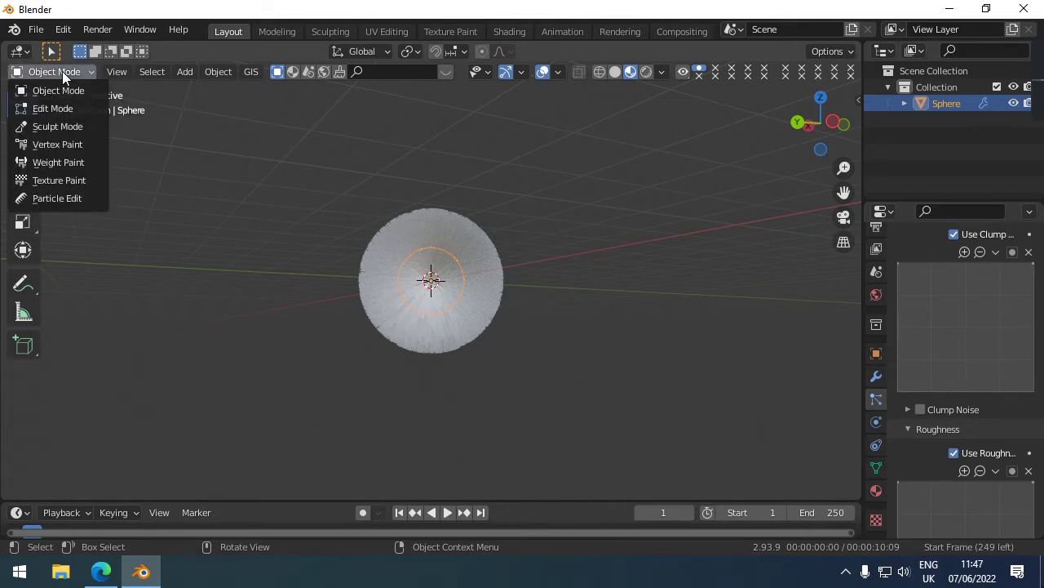
Step: In Particle Edit mode, comb the hair upward into a tuft from the orthographic front view
click(65, 198)
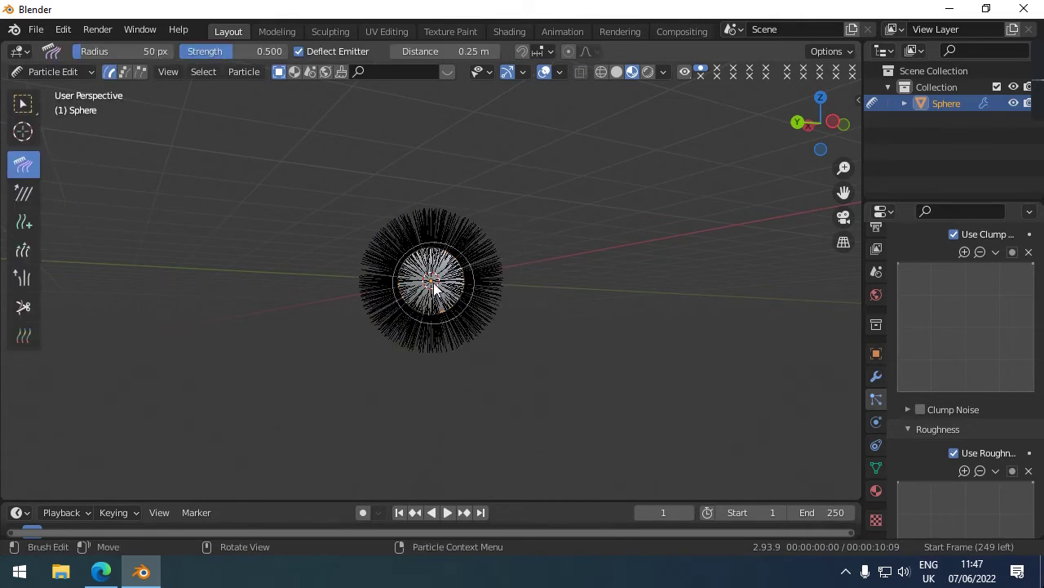
drag(441, 277, 461, 306)
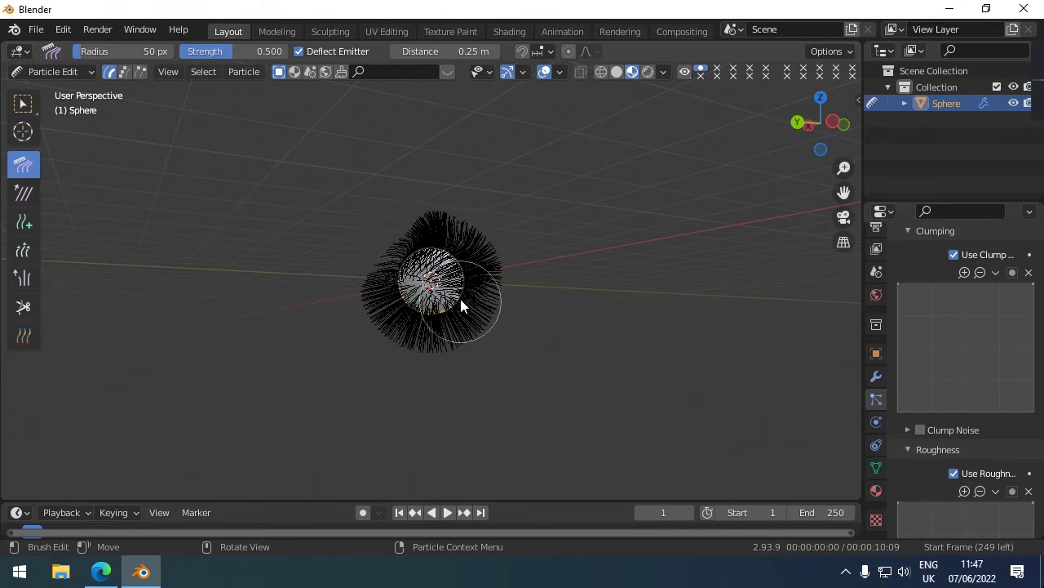
key(KP_5)
key(KP_1)
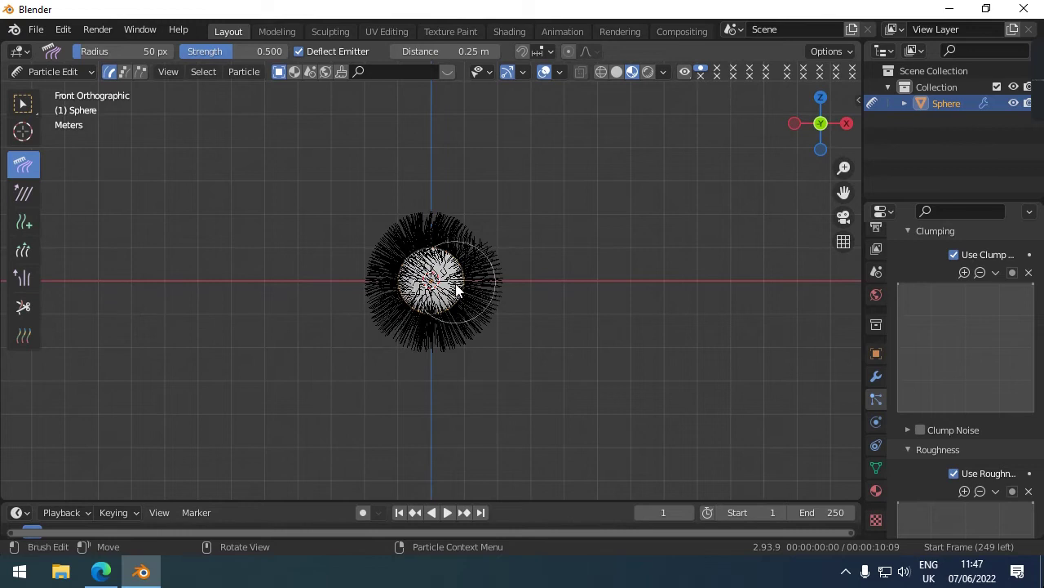
mouse_move(456, 290)
mouse_down()
mouse_move(374, 258)
mouse_move(405, 230)
mouse_move(387, 257)
mouse_move(416, 235)
mouse_move(457, 245)
mouse_move(465, 218)
mouse_up()
mouse_move(484, 263)
mouse_down()
mouse_move(429, 219)
mouse_move(386, 248)
mouse_move(427, 231)
mouse_move(431, 218)
mouse_move(474, 260)
mouse_move(454, 224)
mouse_move(440, 259)
mouse_move(438, 233)
mouse_move(509, 301)
mouse_move(497, 320)
mouse_move(445, 326)
mouse_move(397, 285)
mouse_move(402, 298)
mouse_move(391, 298)
mouse_move(471, 285)
mouse_move(419, 234)
mouse_move(431, 210)
mouse_move(413, 236)
mouse_move(421, 218)
mouse_move(478, 310)
mouse_move(447, 220)
mouse_move(406, 212)
mouse_move(449, 194)
mouse_move(422, 201)
mouse_move(469, 248)
mouse_move(462, 300)
mouse_move(456, 238)
mouse_up()
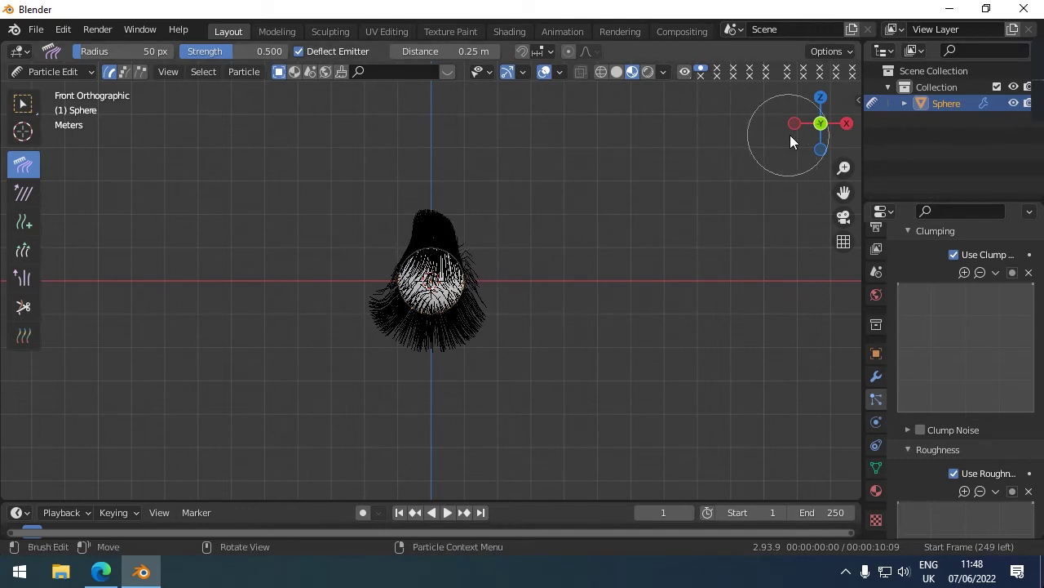
Step: From angled views, recomb the top tuft and sweep remaining strands down and outward
drag(790, 135, 580, 155)
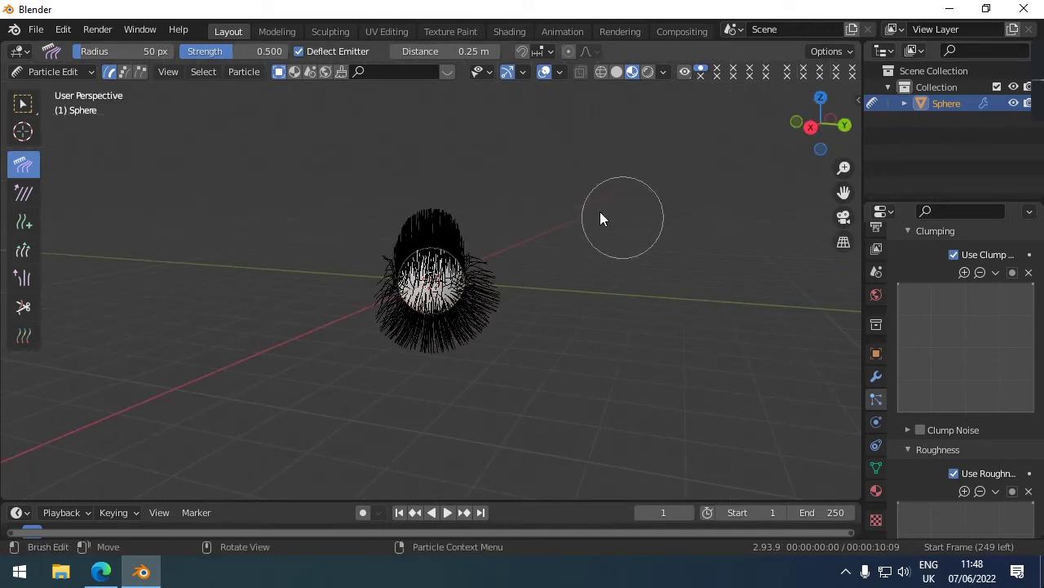
mouse_move(476, 277)
mouse_down()
mouse_move(424, 261)
mouse_move(463, 235)
mouse_move(445, 279)
mouse_move(480, 276)
mouse_move(451, 341)
mouse_up()
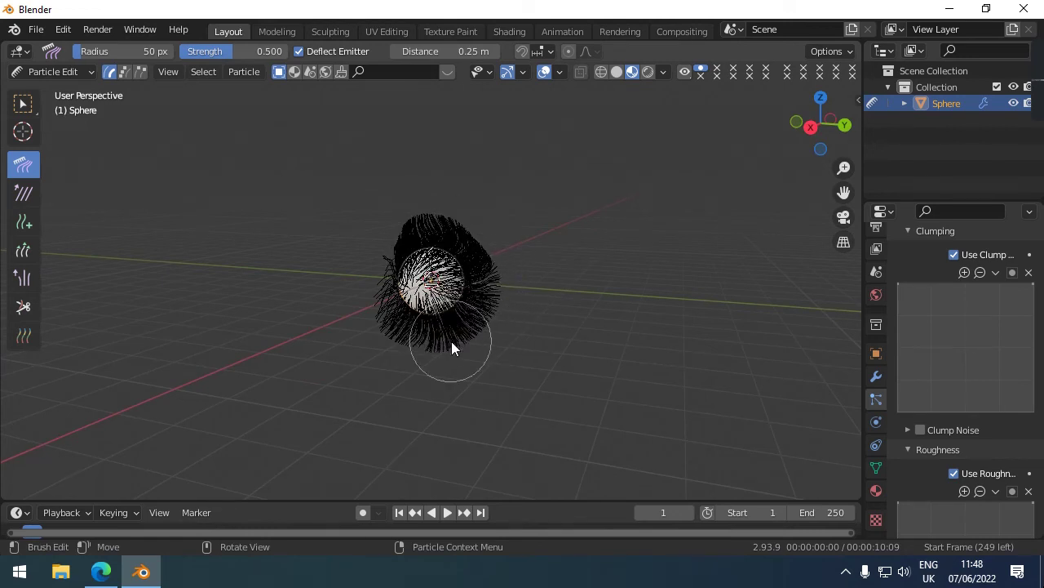
mouse_move(804, 121)
mouse_down()
mouse_move(625, 165)
mouse_move(697, 210)
mouse_up()
mouse_move(423, 283)
mouse_down()
mouse_move(415, 273)
mouse_move(406, 282)
mouse_move(419, 303)
mouse_move(476, 286)
mouse_up()
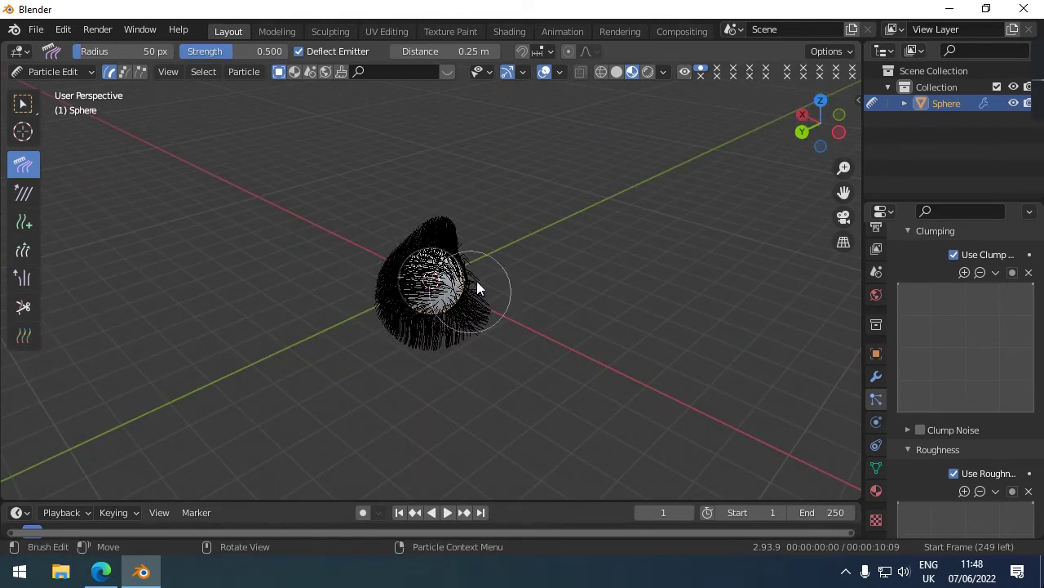
mouse_move(818, 120)
mouse_down()
mouse_move(618, 153)
mouse_move(571, 93)
mouse_up()
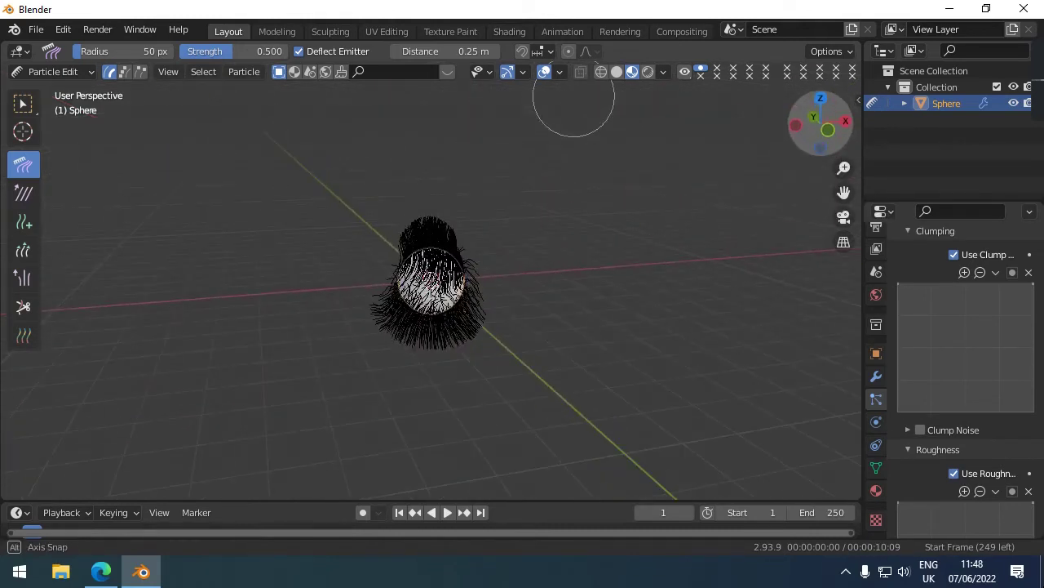
click(45, 65)
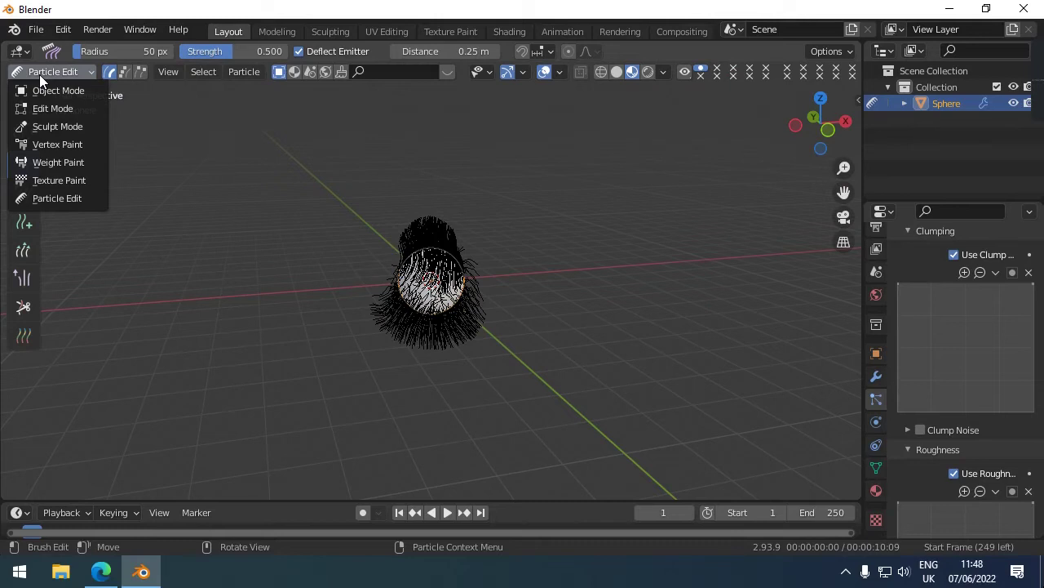
Step: Back in Object Mode, give the sphere a new material with a pink base colour
click(39, 85)
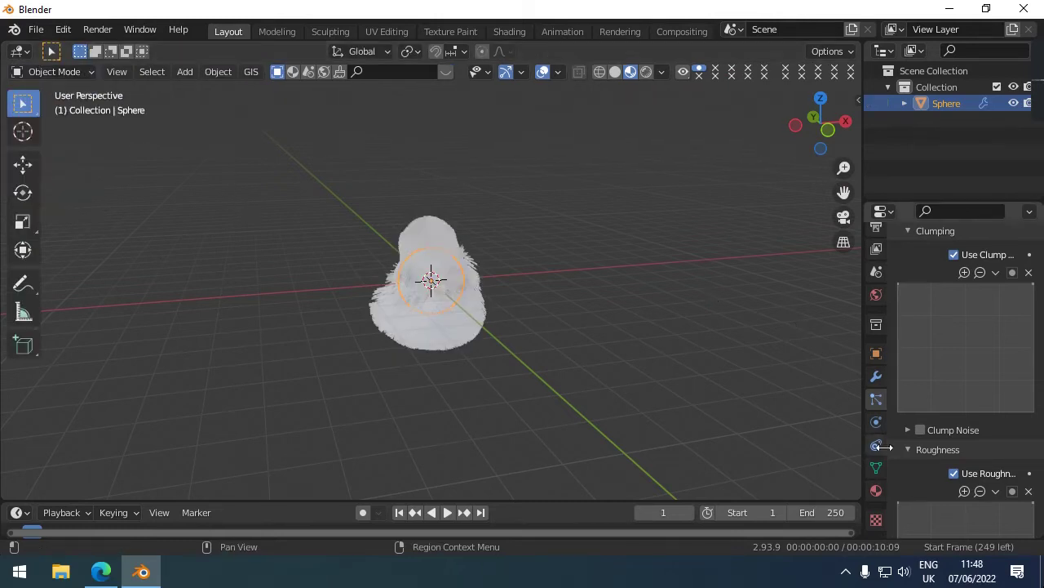
click(874, 490)
click(941, 336)
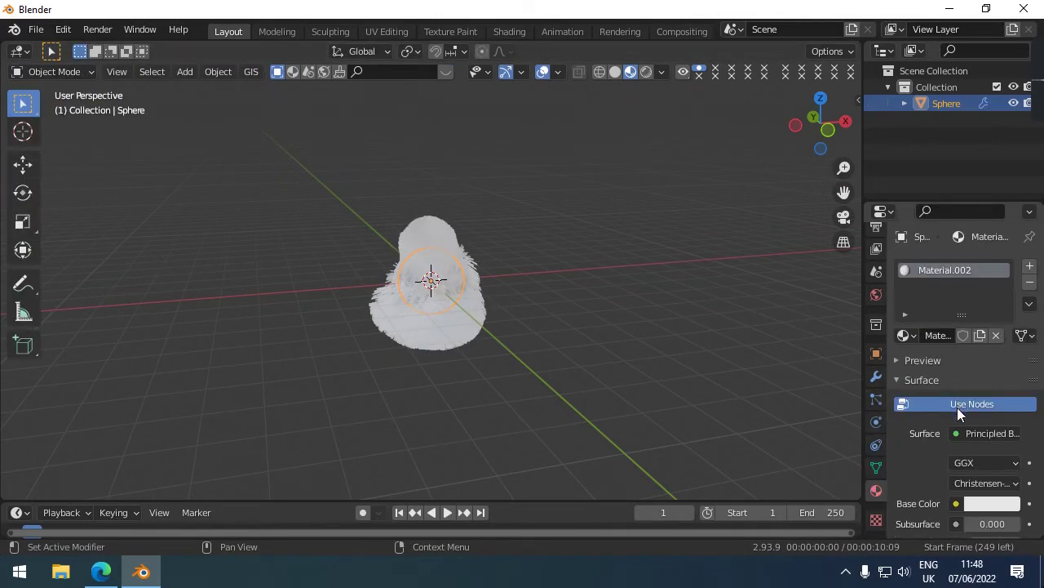
click(985, 508)
click(963, 369)
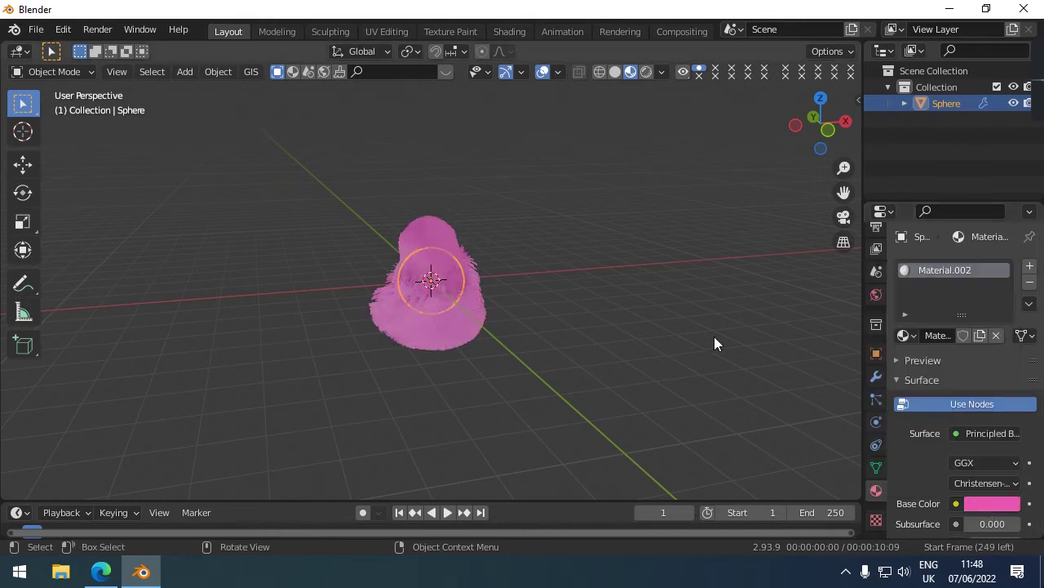
click(571, 262)
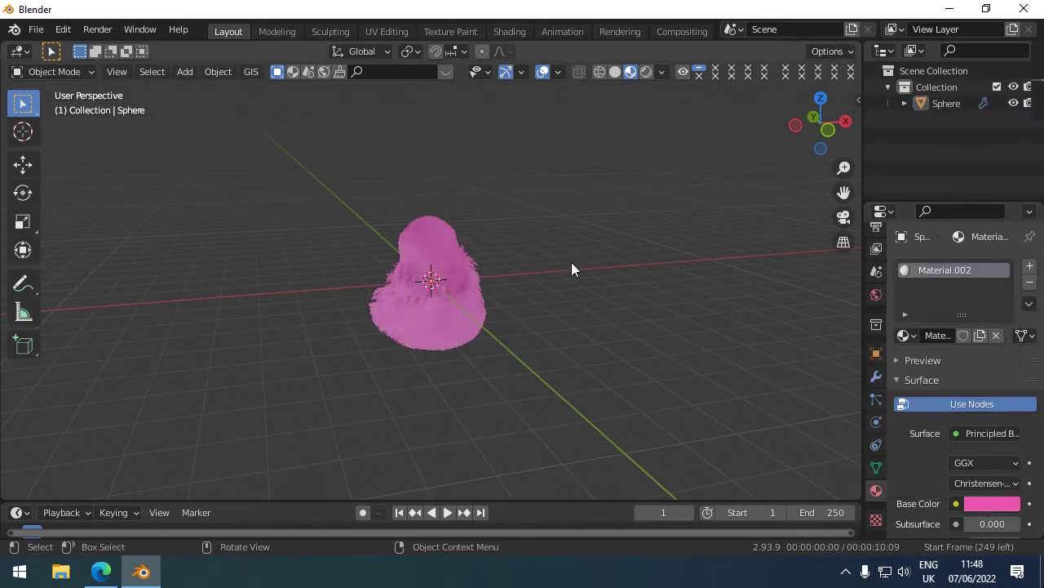
click(185, 72)
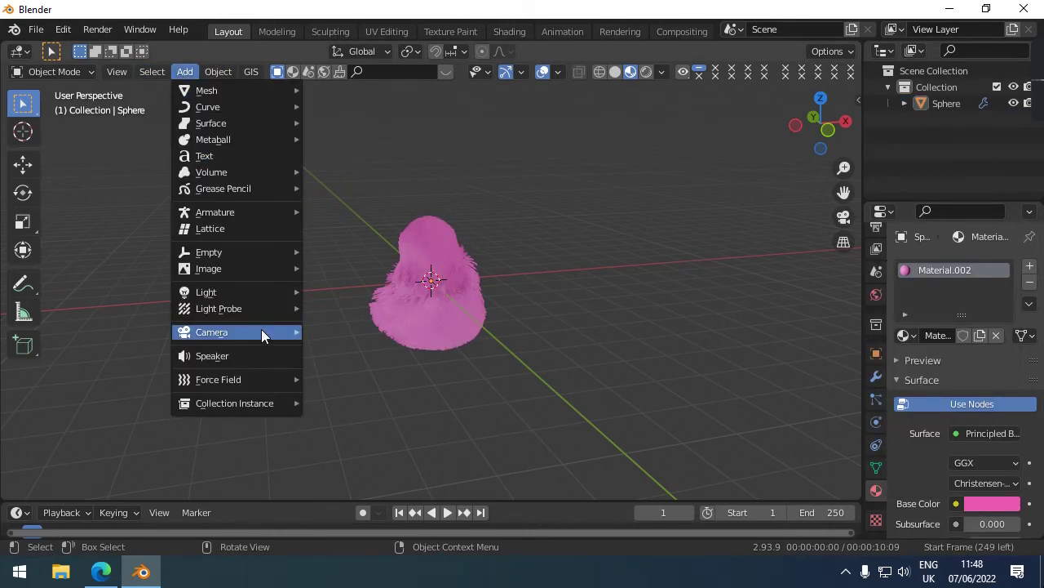
Step: Add a camera and move it back along Y and up along Z
mouse_move(212, 332)
click(343, 332)
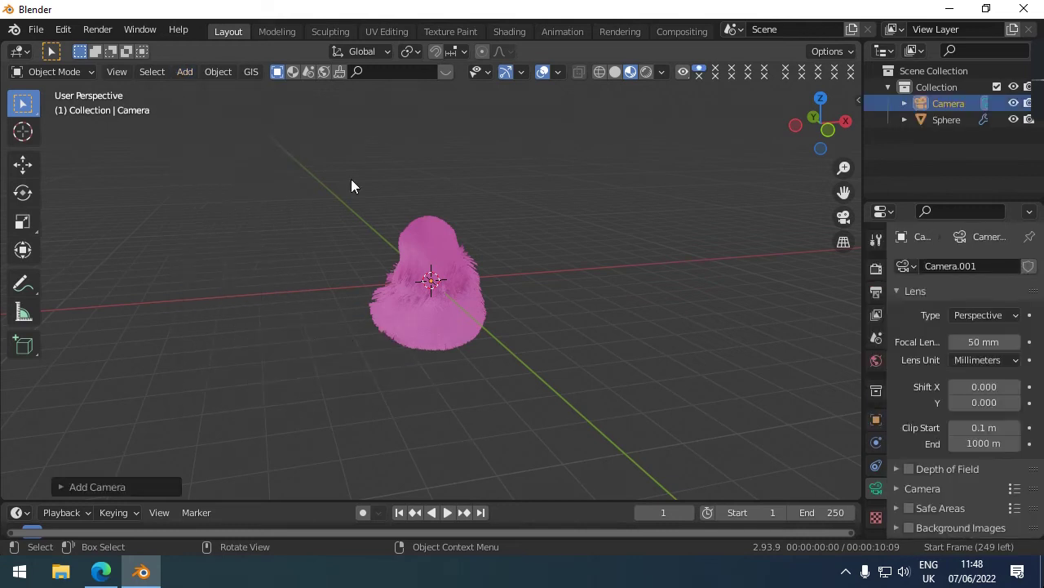
click(22, 164)
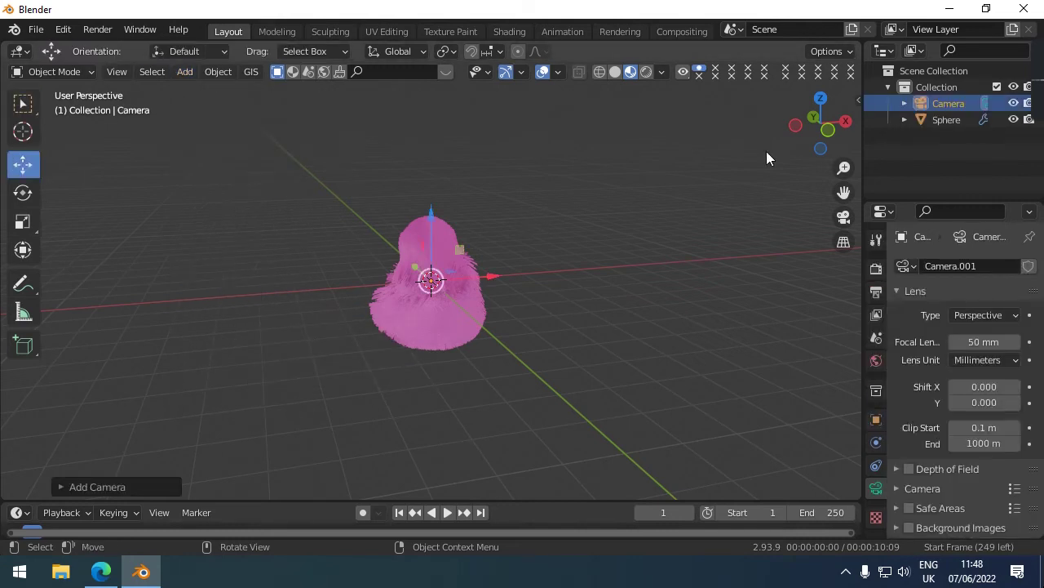
drag(820, 122, 796, 127)
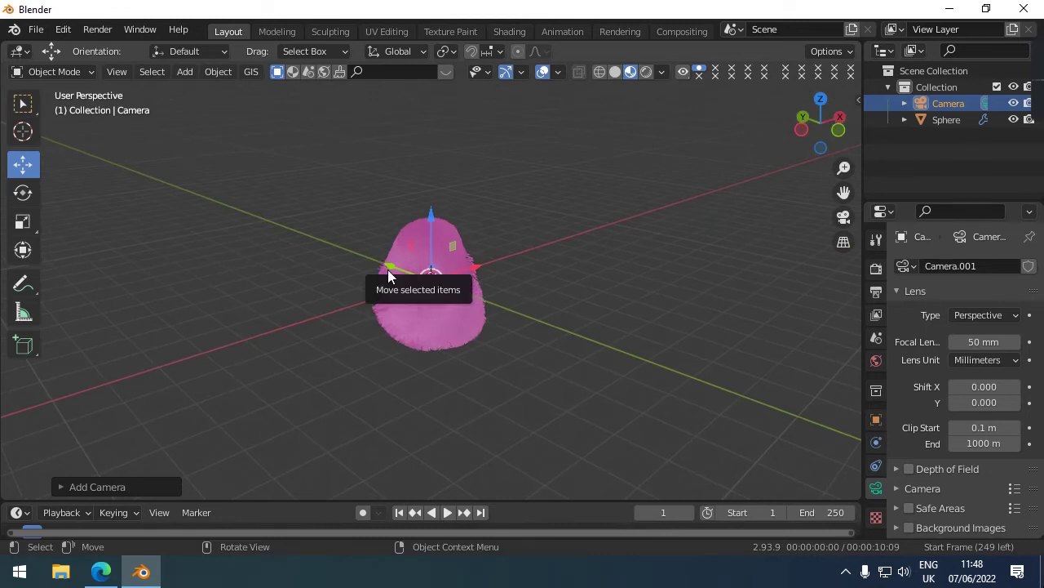
drag(390, 266, 777, 460)
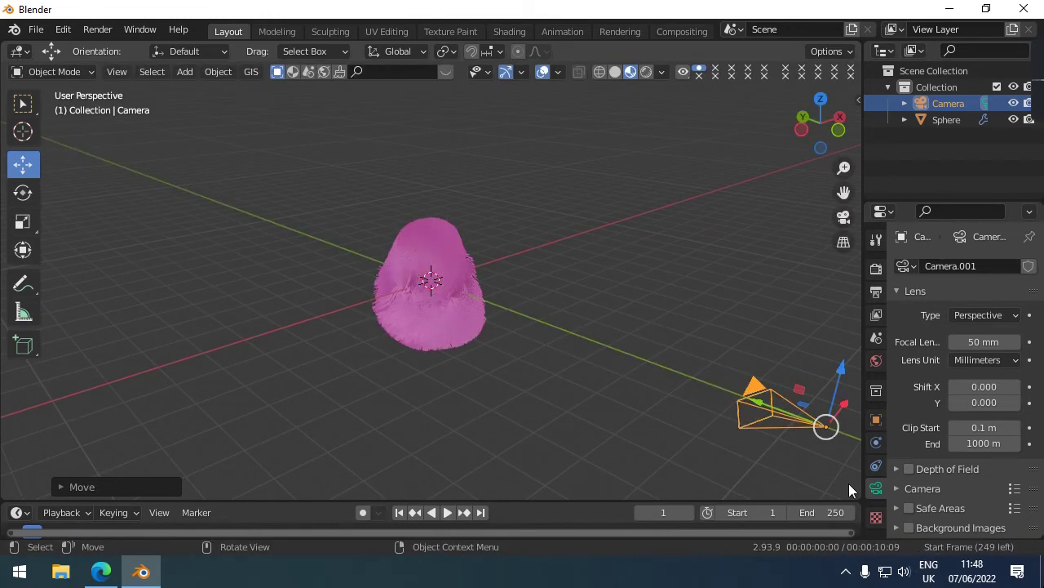
drag(843, 376, 847, 240)
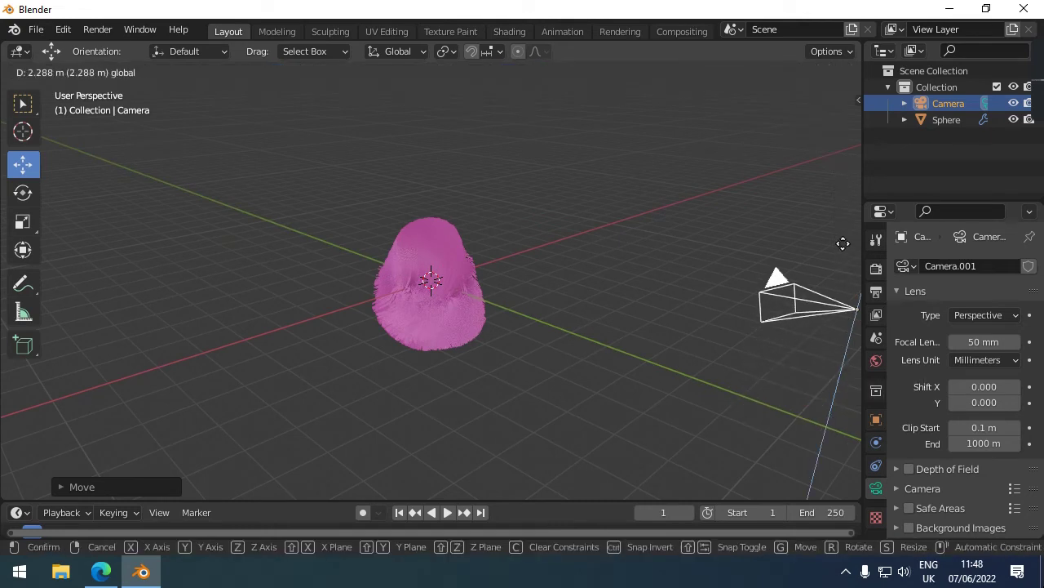
scroll(721, 316, down, 3)
drag(563, 275, 604, 282)
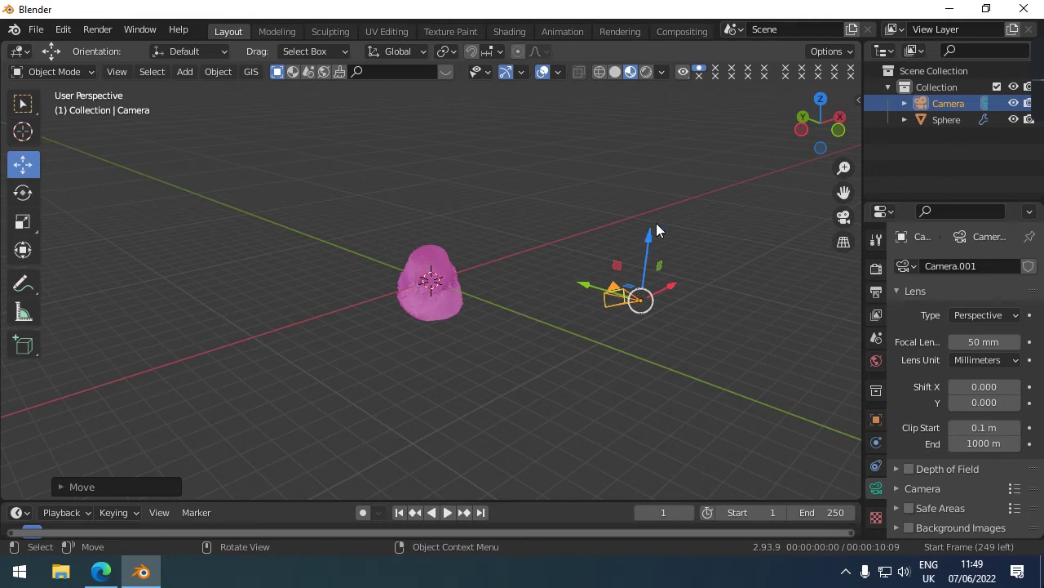
drag(648, 236, 643, 257)
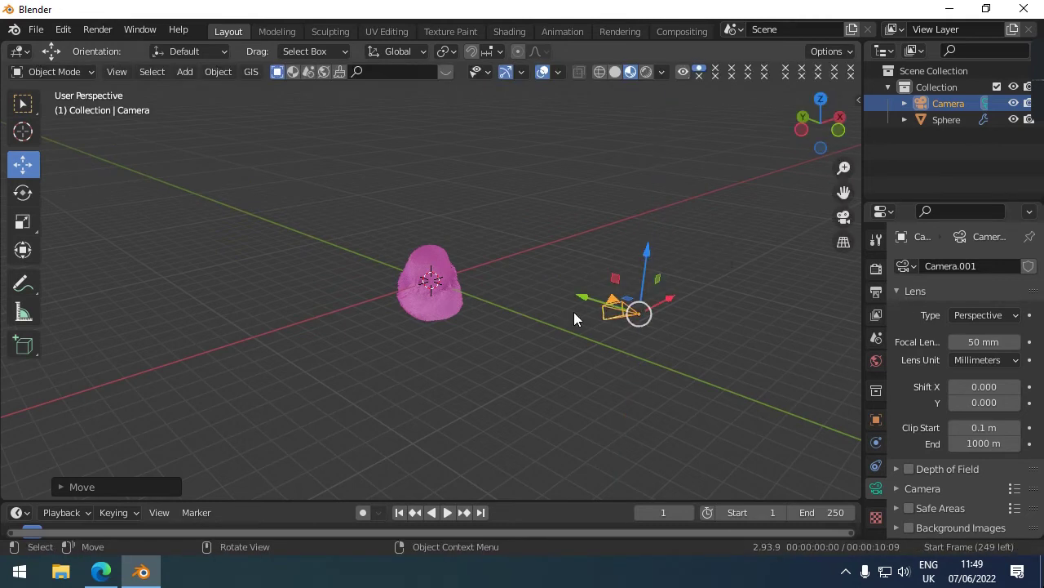
Step: Look through the camera and set its location to about X -3.27, Z 3.26 m to frame the sphere
key(KP_0)
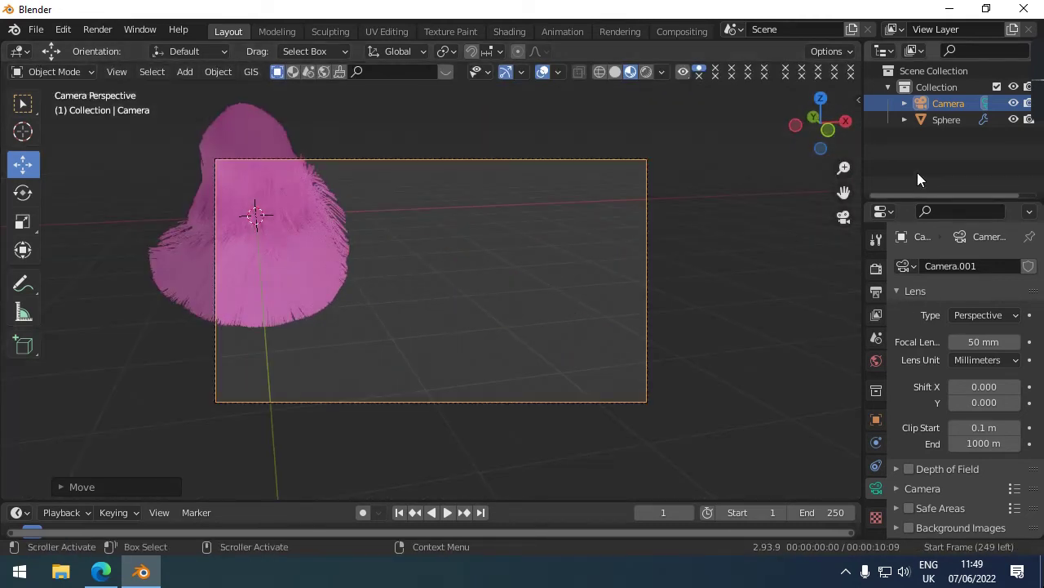
click(857, 101)
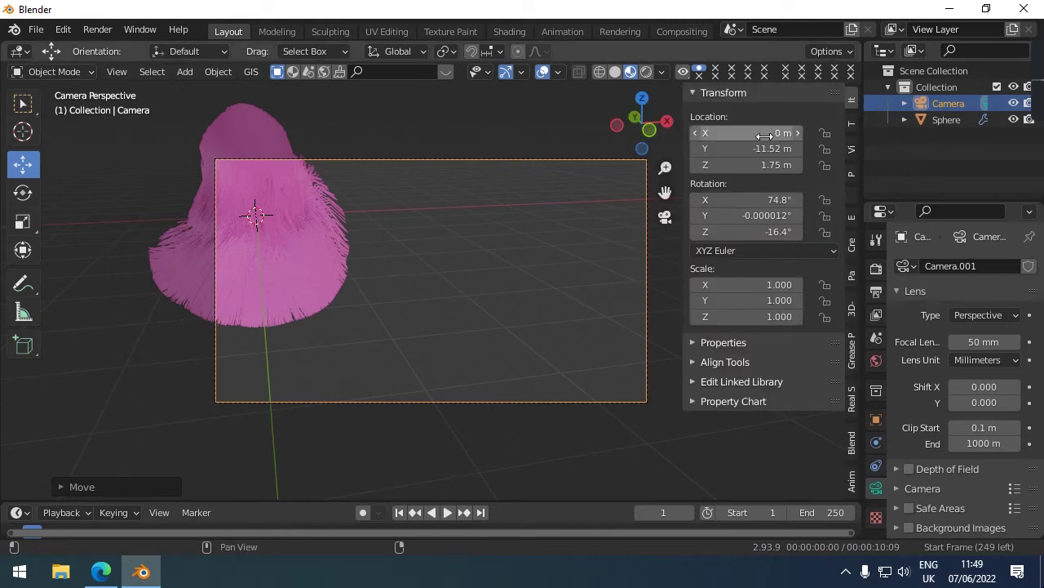
drag(747, 132, 702, 132)
drag(783, 166, 816, 166)
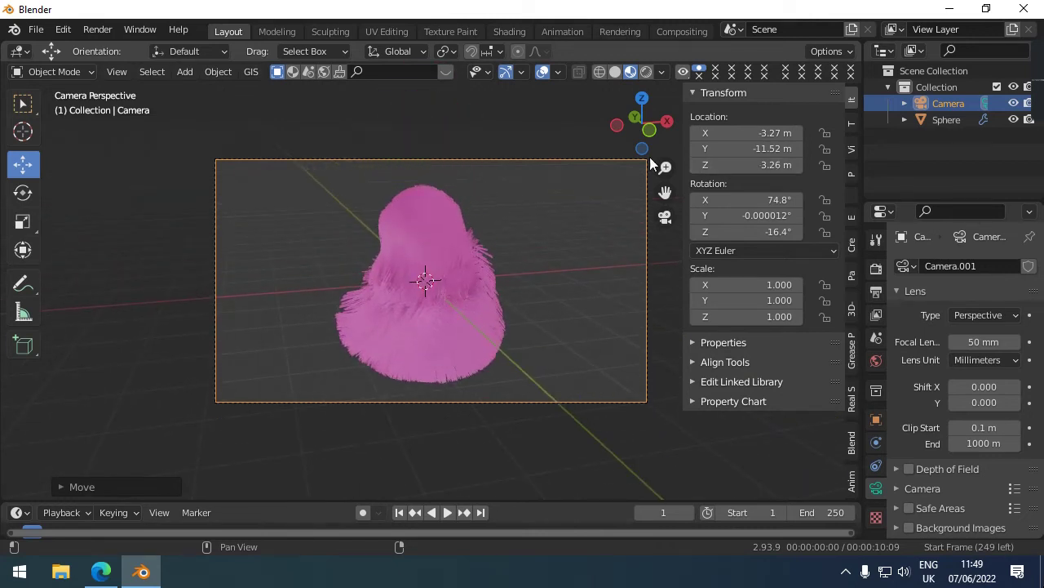
click(188, 72)
mouse_move(206, 293)
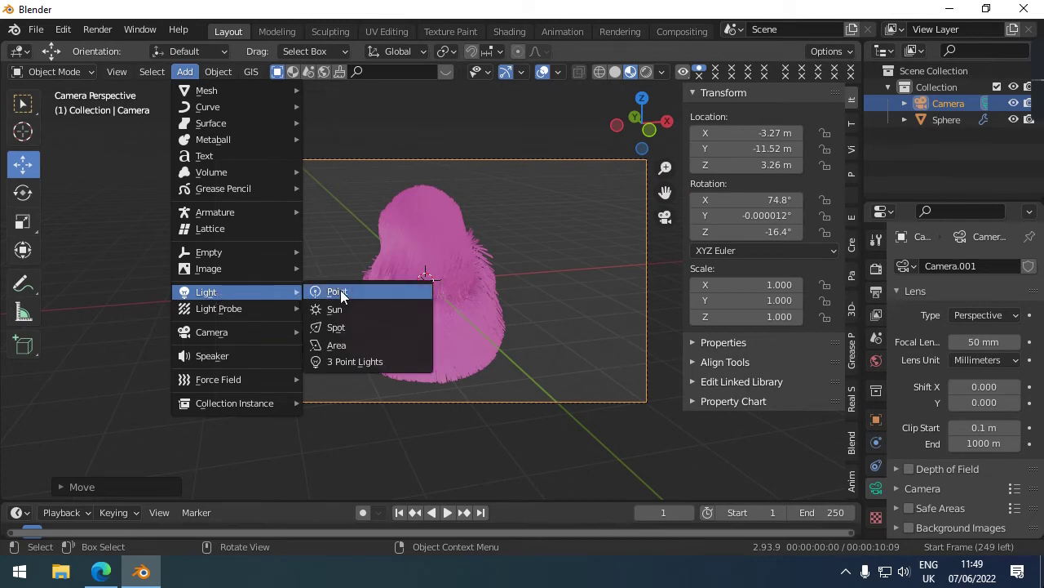
Step: Add a point light and place it above the sphere at about -0.14, -3.29, 2.86 m
click(338, 291)
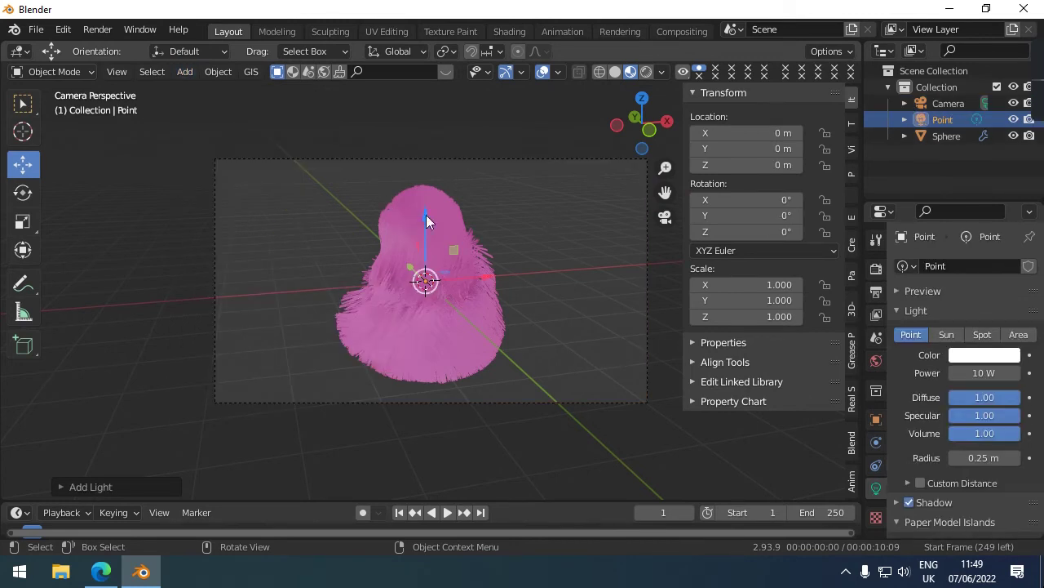
drag(426, 218, 436, 64)
key(g)
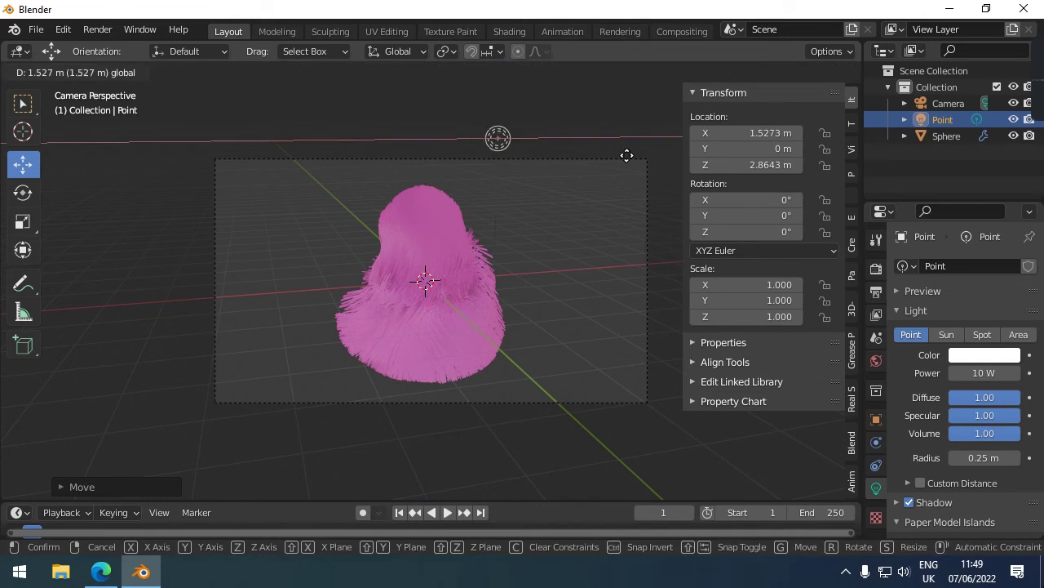
click(617, 166)
scroll(617, 165, down, 4)
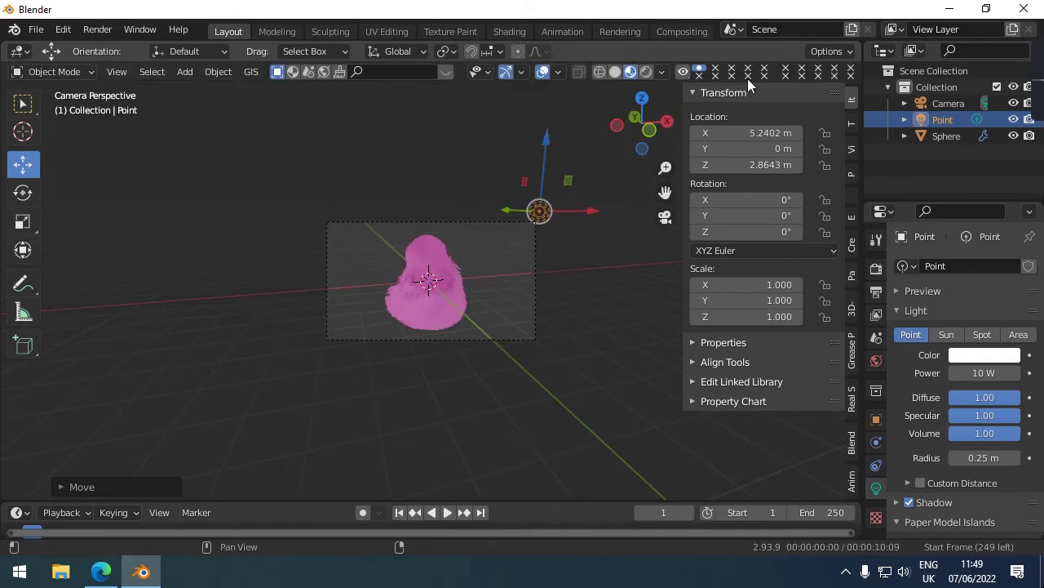
drag(633, 123, 587, 137)
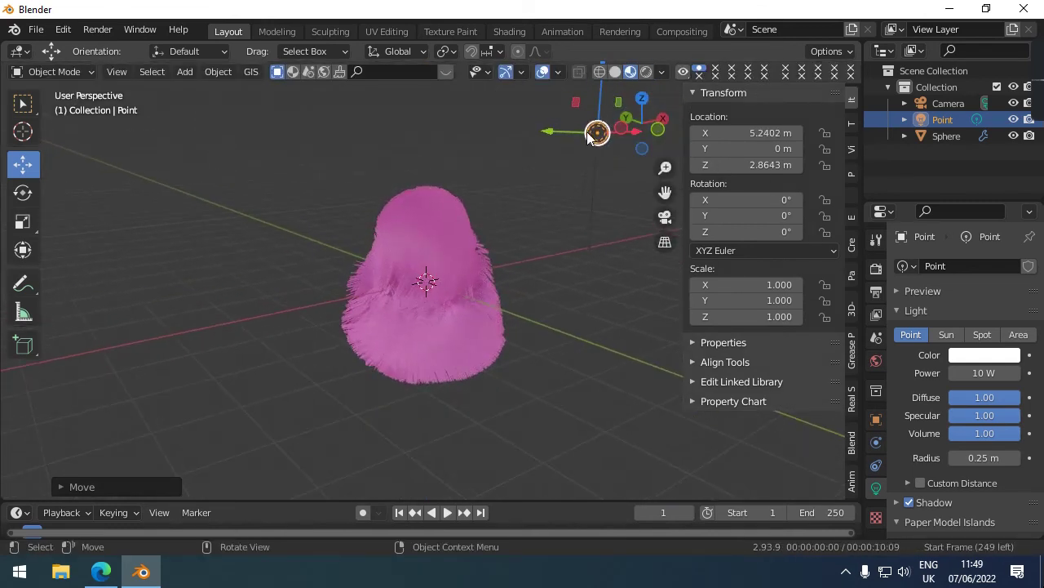
scroll(576, 145, down, 3)
mouse_move(481, 194)
mouse_down()
mouse_move(659, 212)
mouse_move(512, 233)
mouse_up()
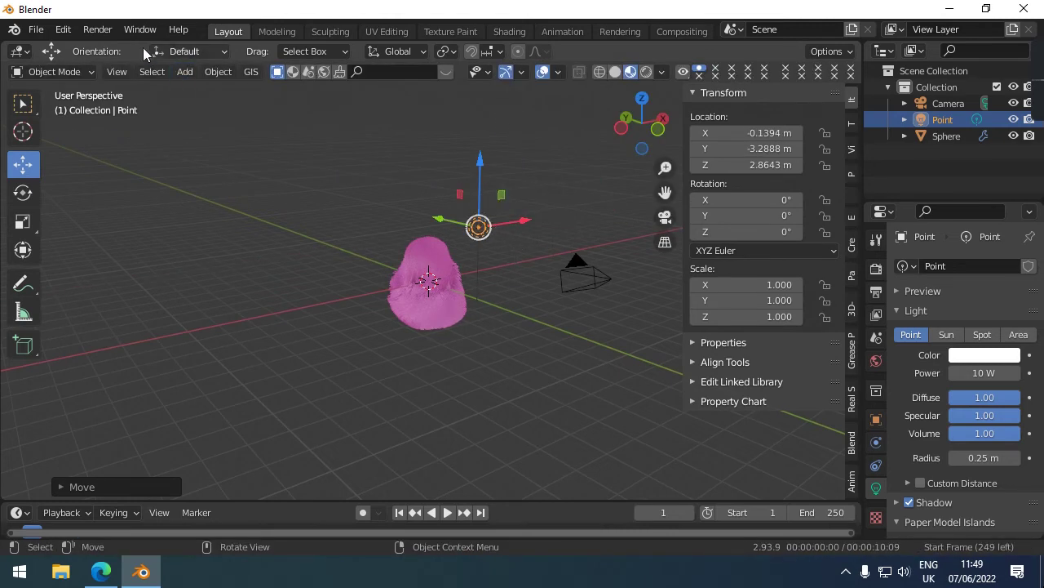
click(877, 244)
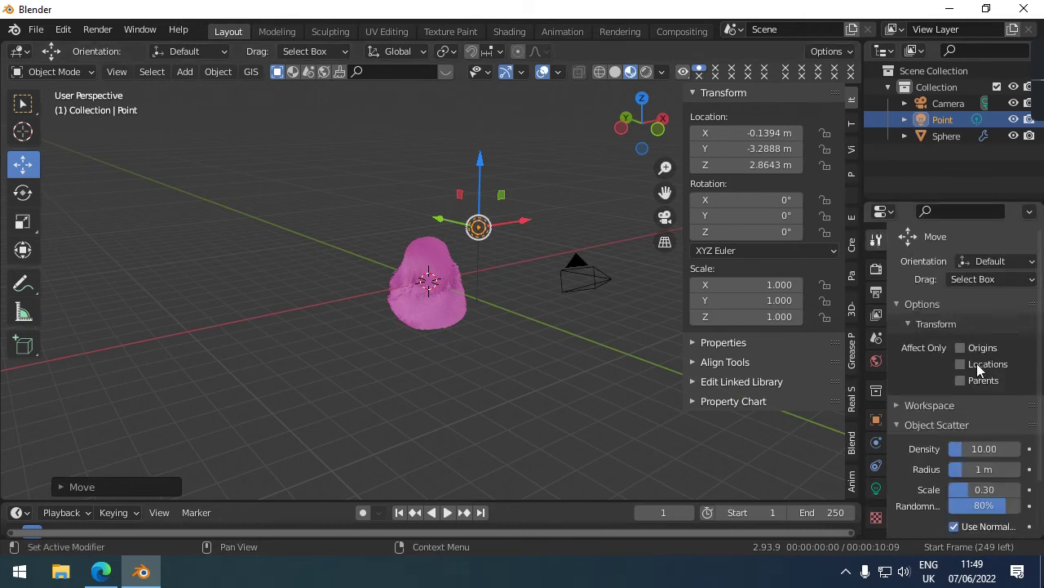
Step: Switch the scene's render engine to Cycles
click(876, 267)
click(1012, 267)
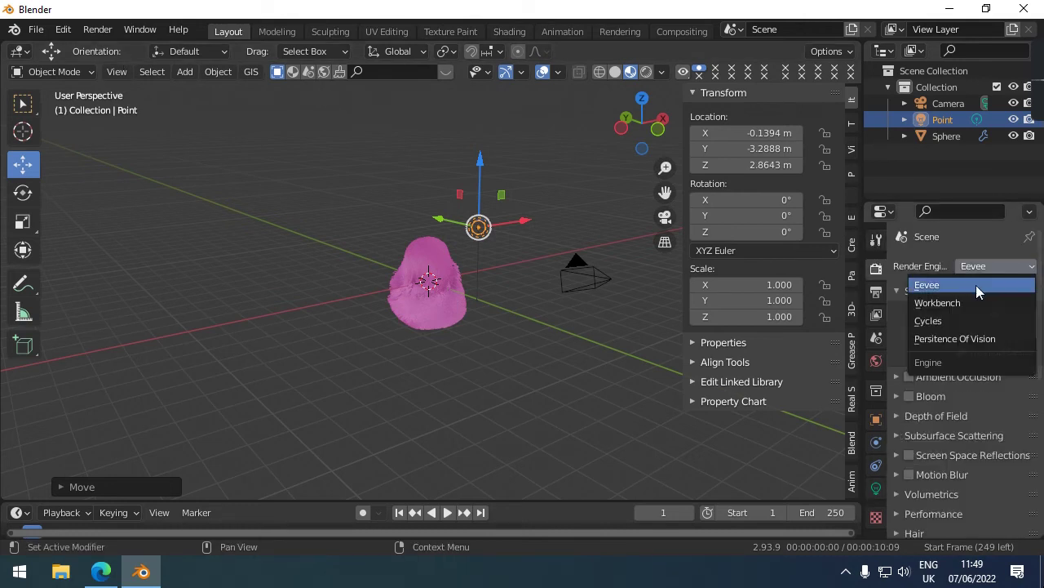
click(971, 321)
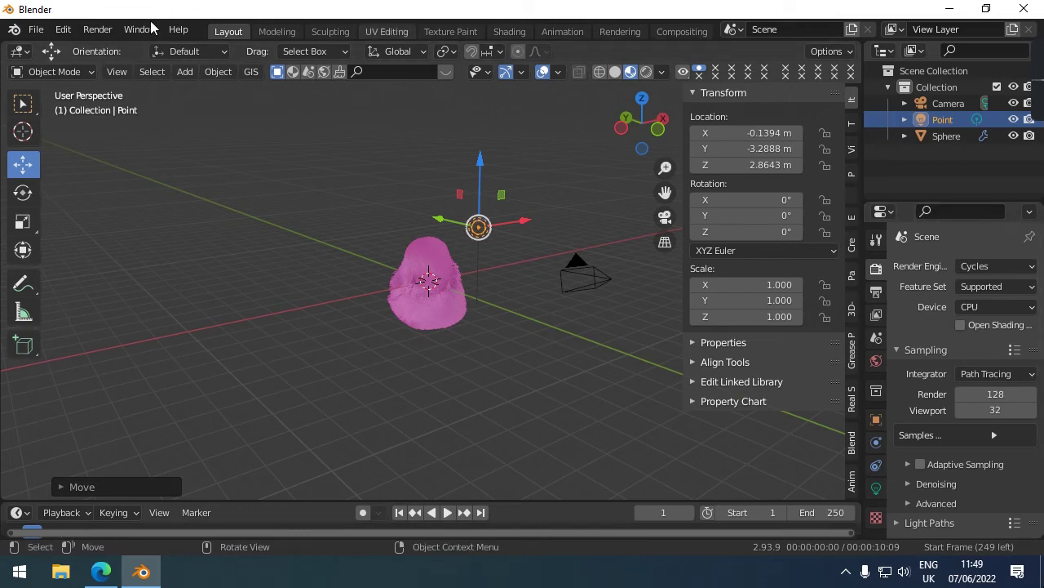
Step: Render a test image of the pink fur sphere, then close the render window
click(110, 30)
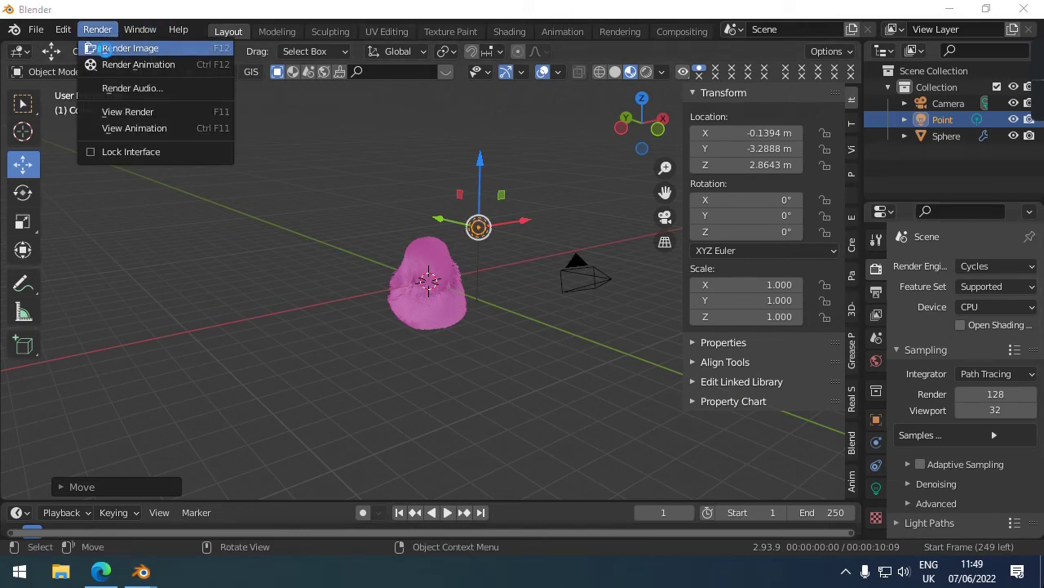
click(108, 45)
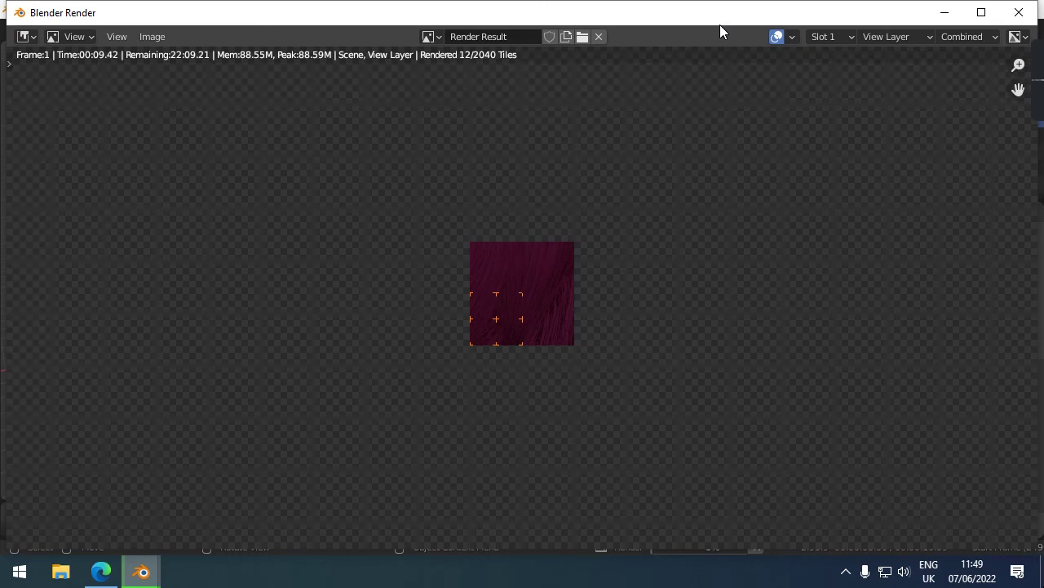
click(1019, 12)
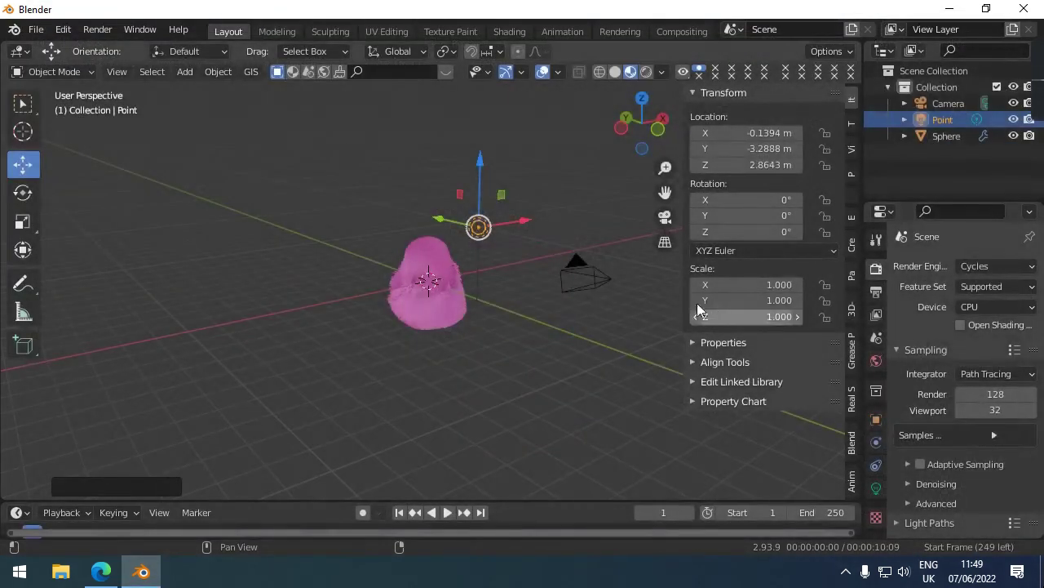
Step: Raise the point light's power from 10 W to 40 W and render the image again
click(877, 488)
click(981, 372)
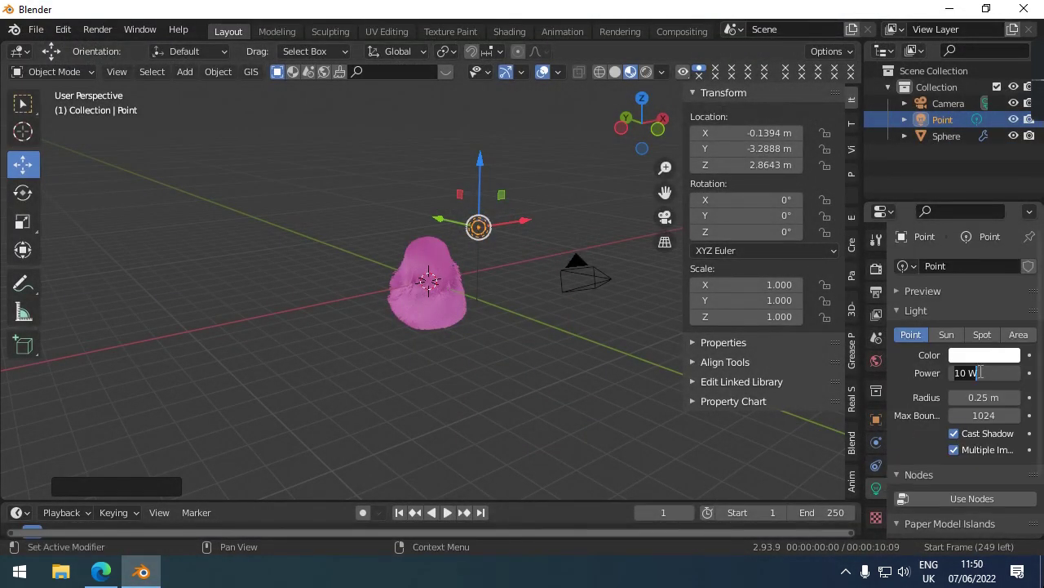
key(ctrl+a)
text(40)
key(Return)
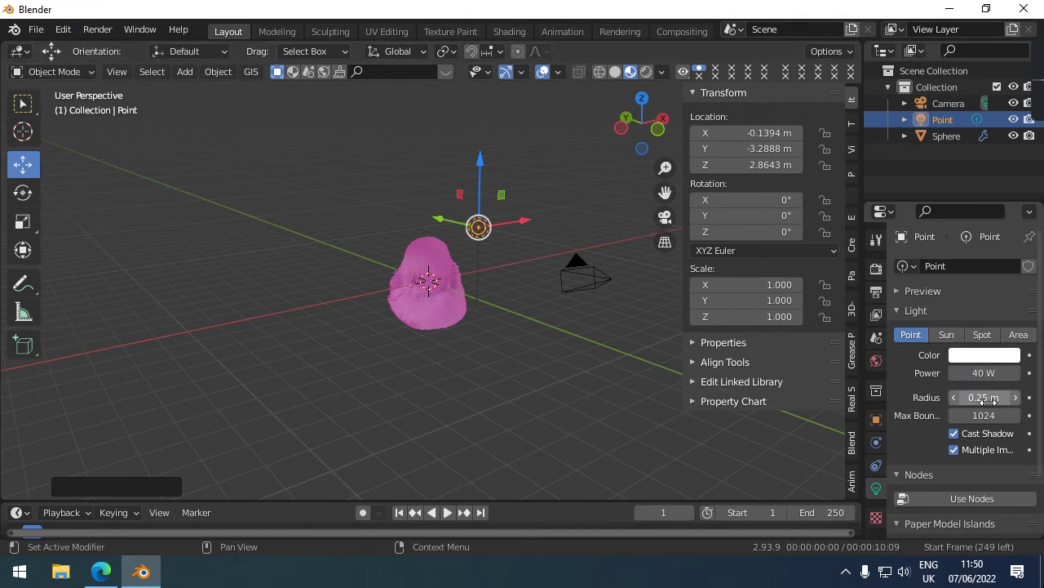
click(97, 30)
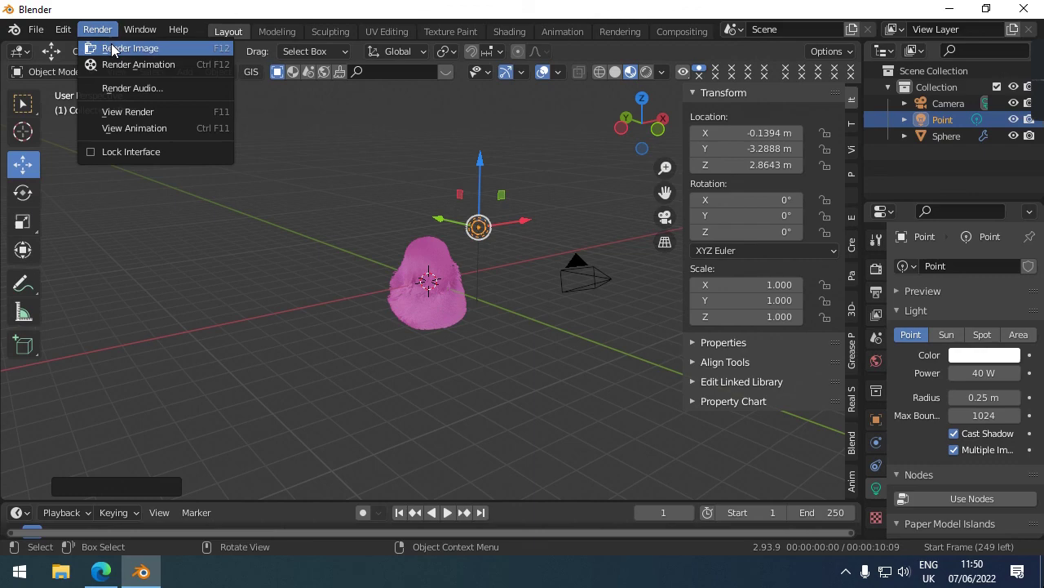
click(116, 44)
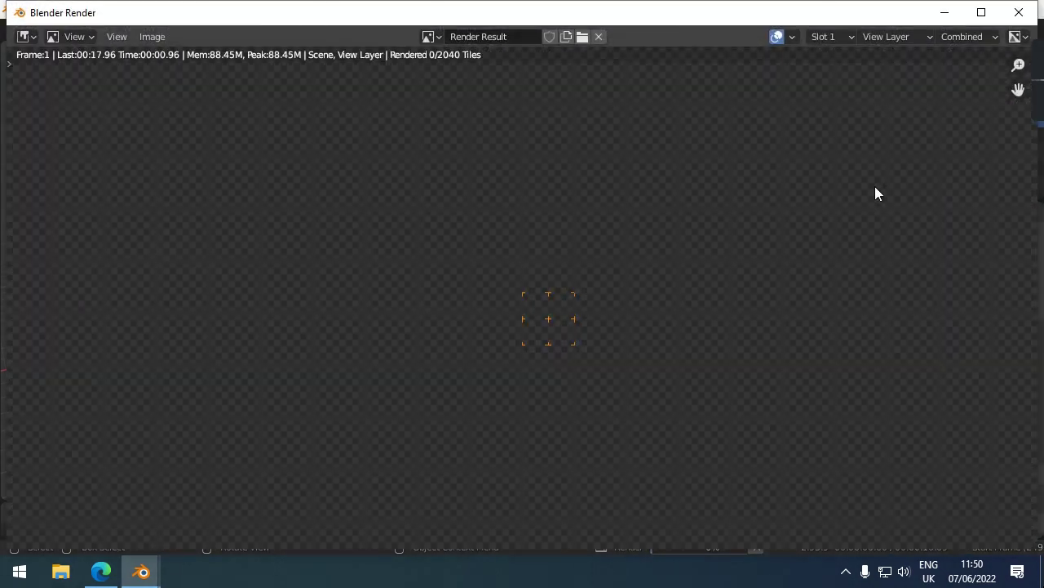